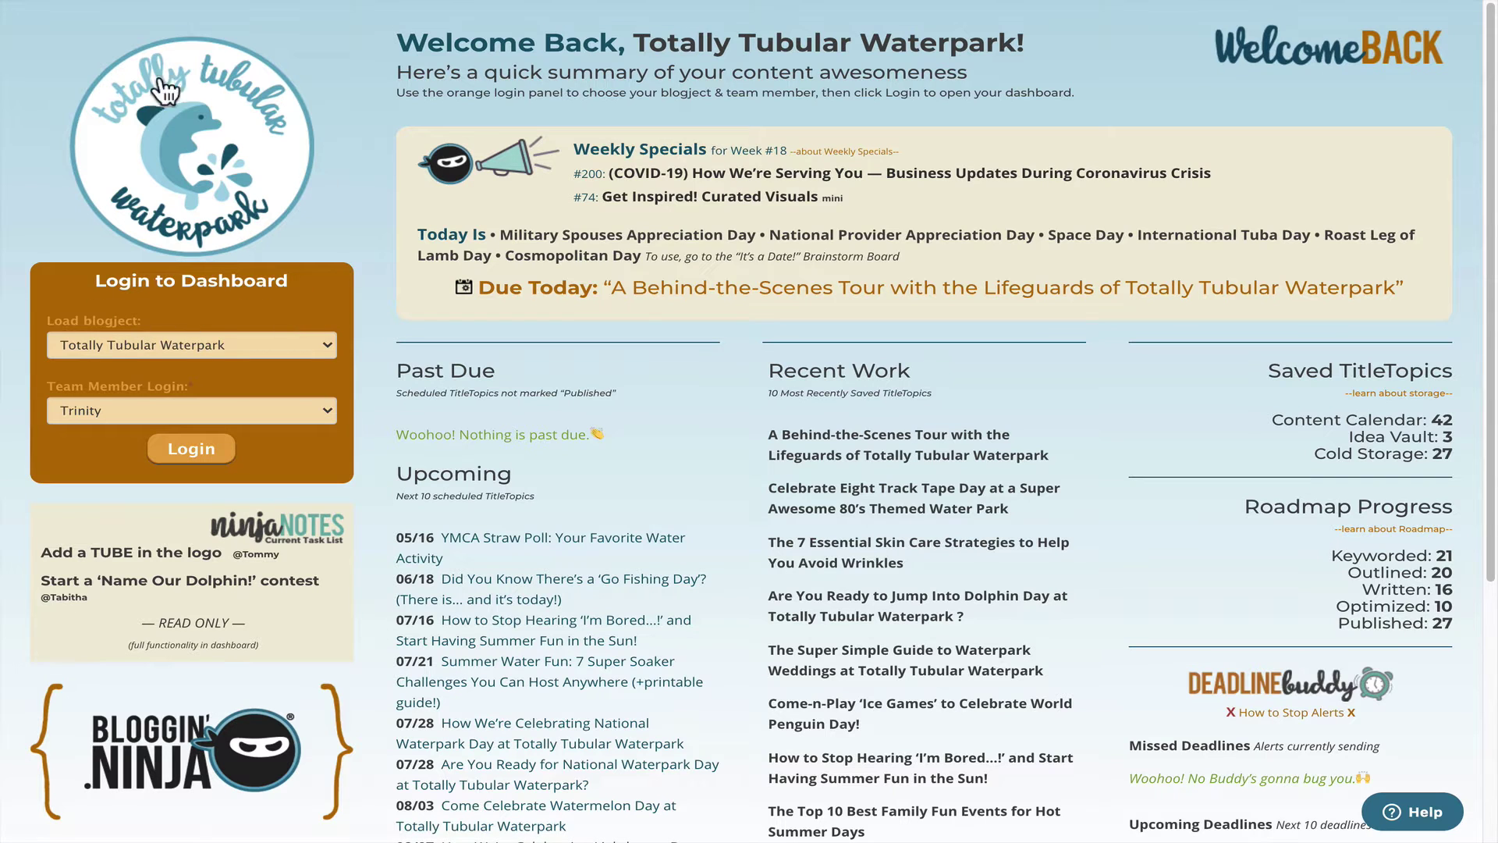
Log in to the Totally Tubular Waterpark blogject's dashboard as the first team member in the login list
{"action": "left_click", "coordinate": [184, 350]}
{"action": "left_click", "coordinate": [184, 349]}
{"action": "left_click", "coordinate": [184, 404]}
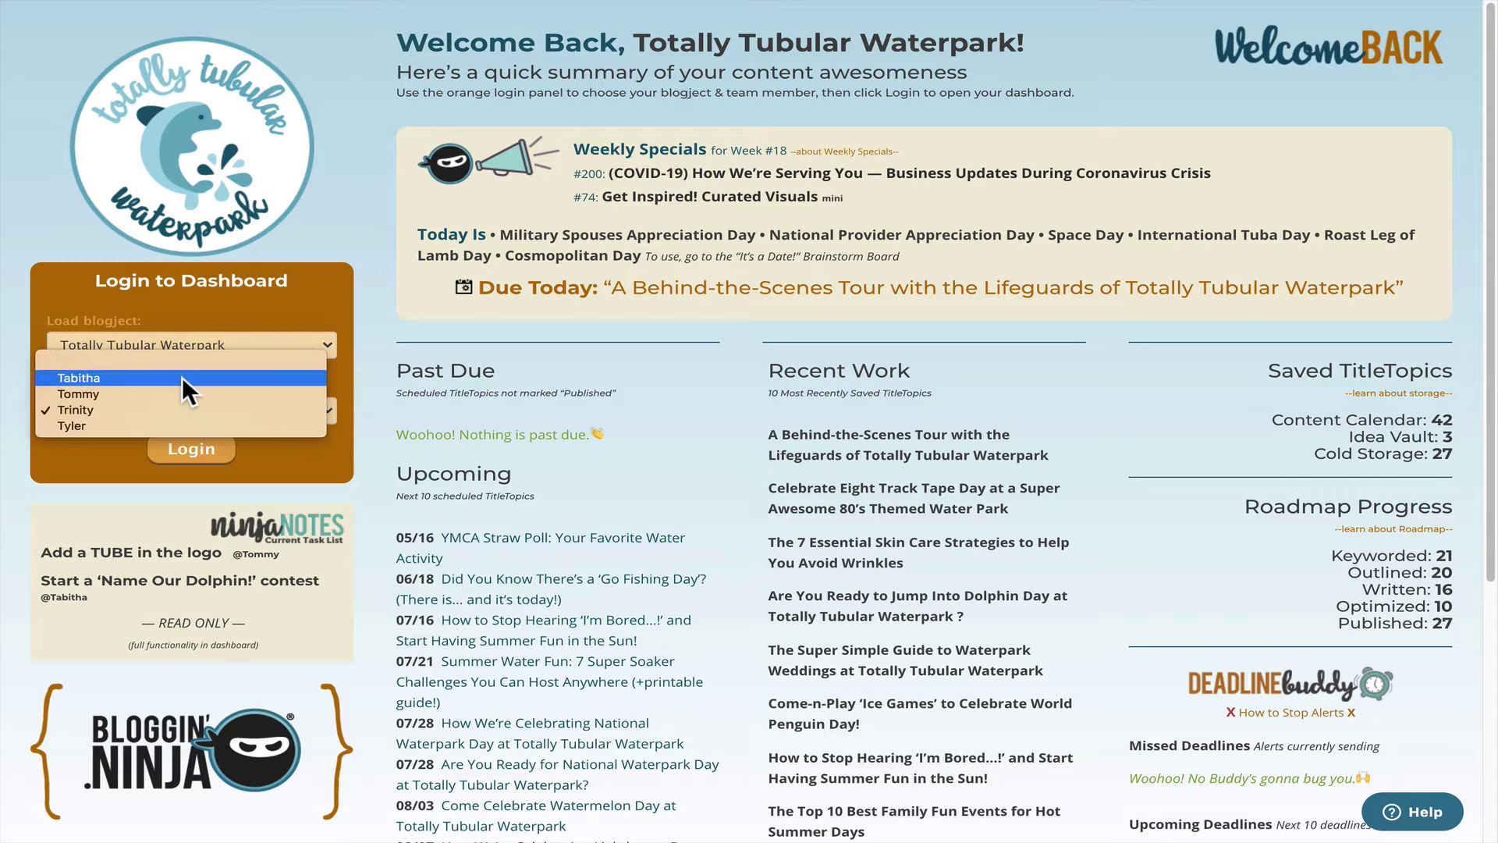
{"action": "left_click", "coordinate": [180, 377]}
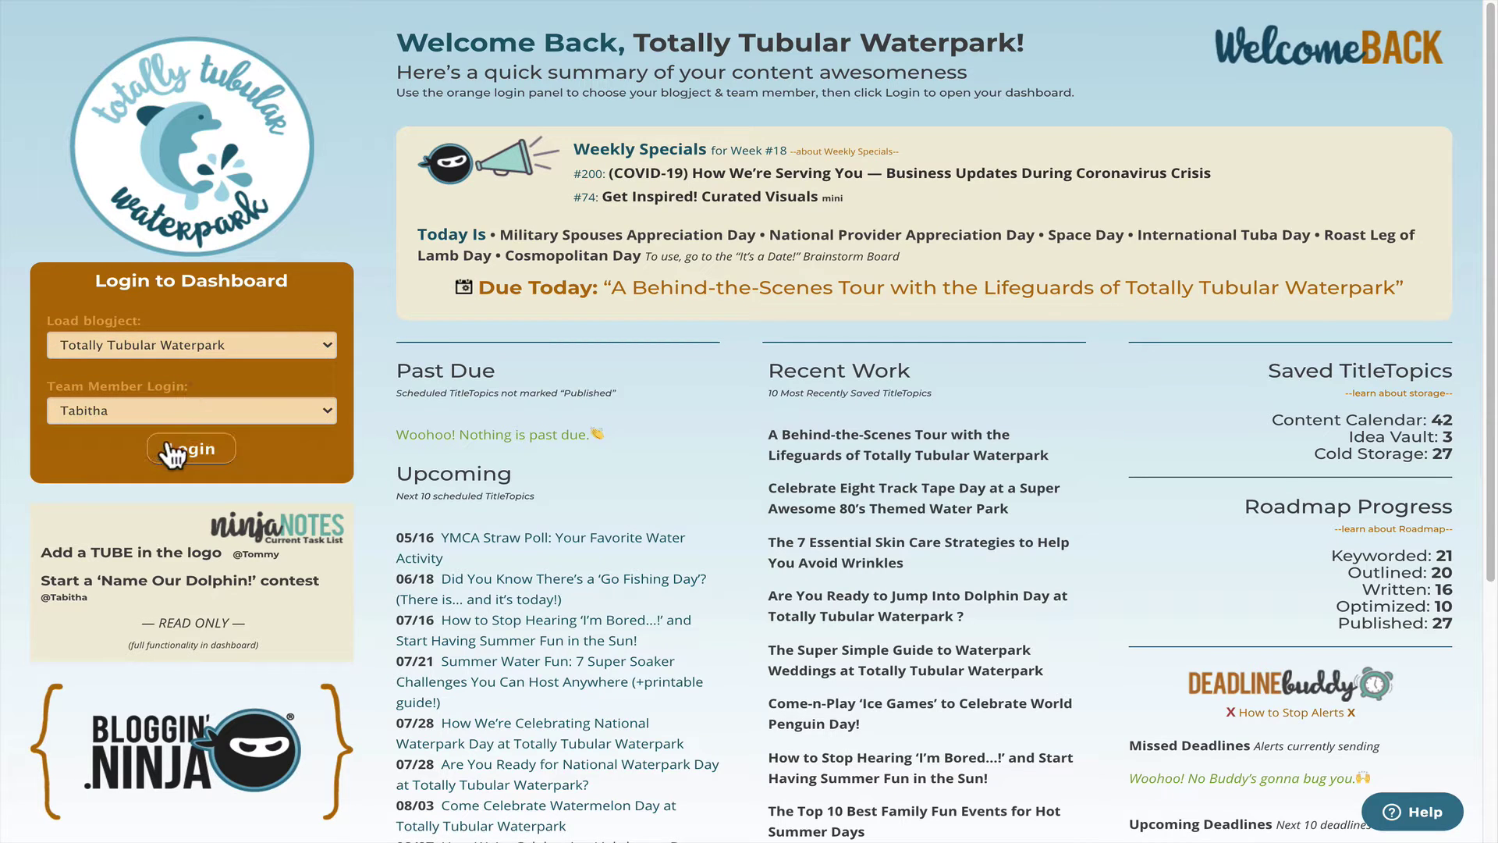
{"action": "left_click", "coordinate": [193, 462]}
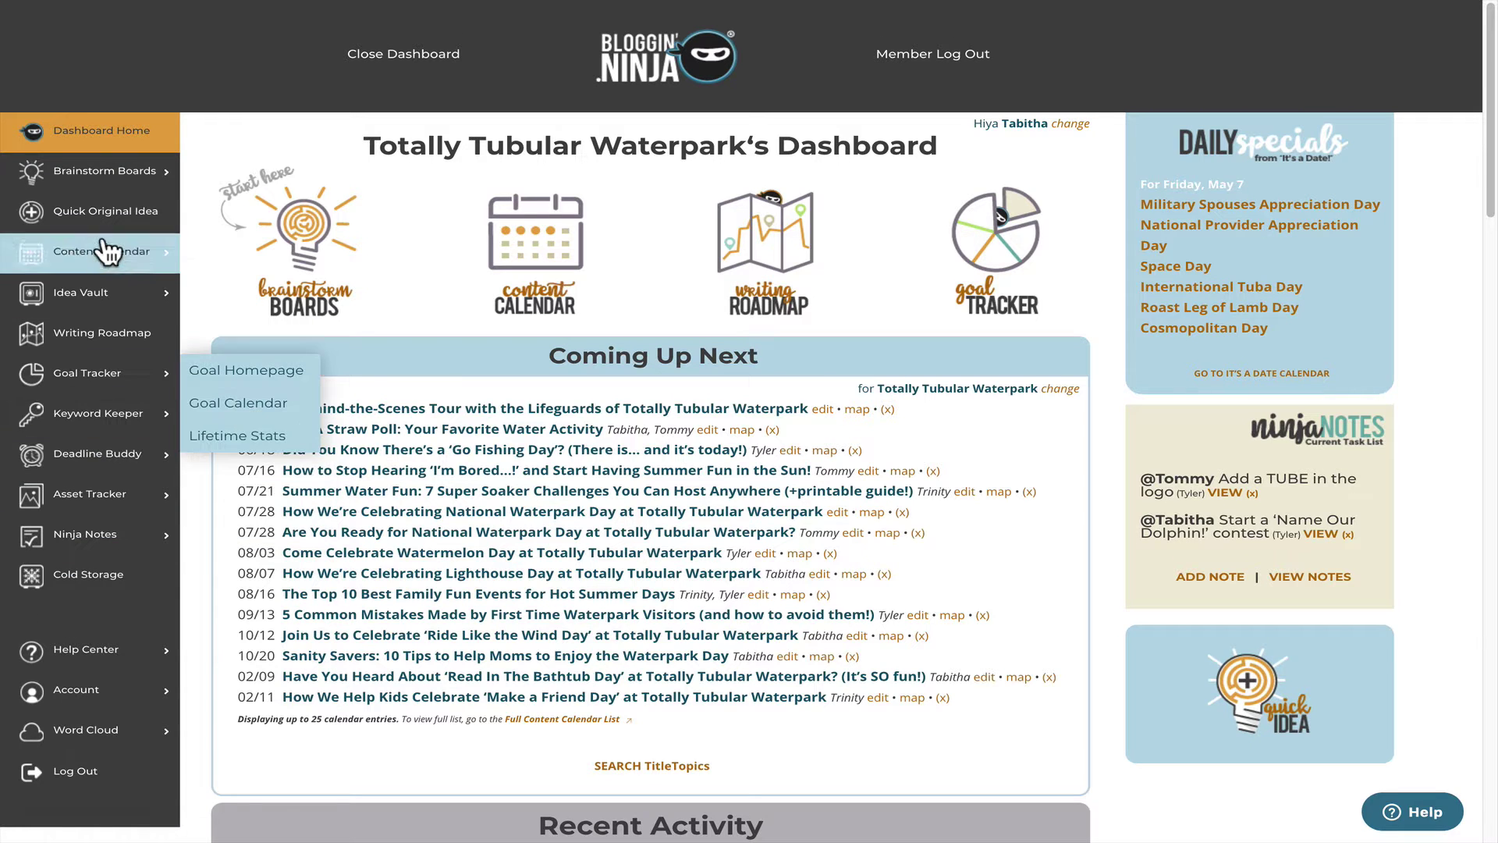
View the Brainstorm Boards page with its four ways to find TitleTopics, and return to the dashboard home
{"action": "mouse_move", "coordinate": [111, 190]}
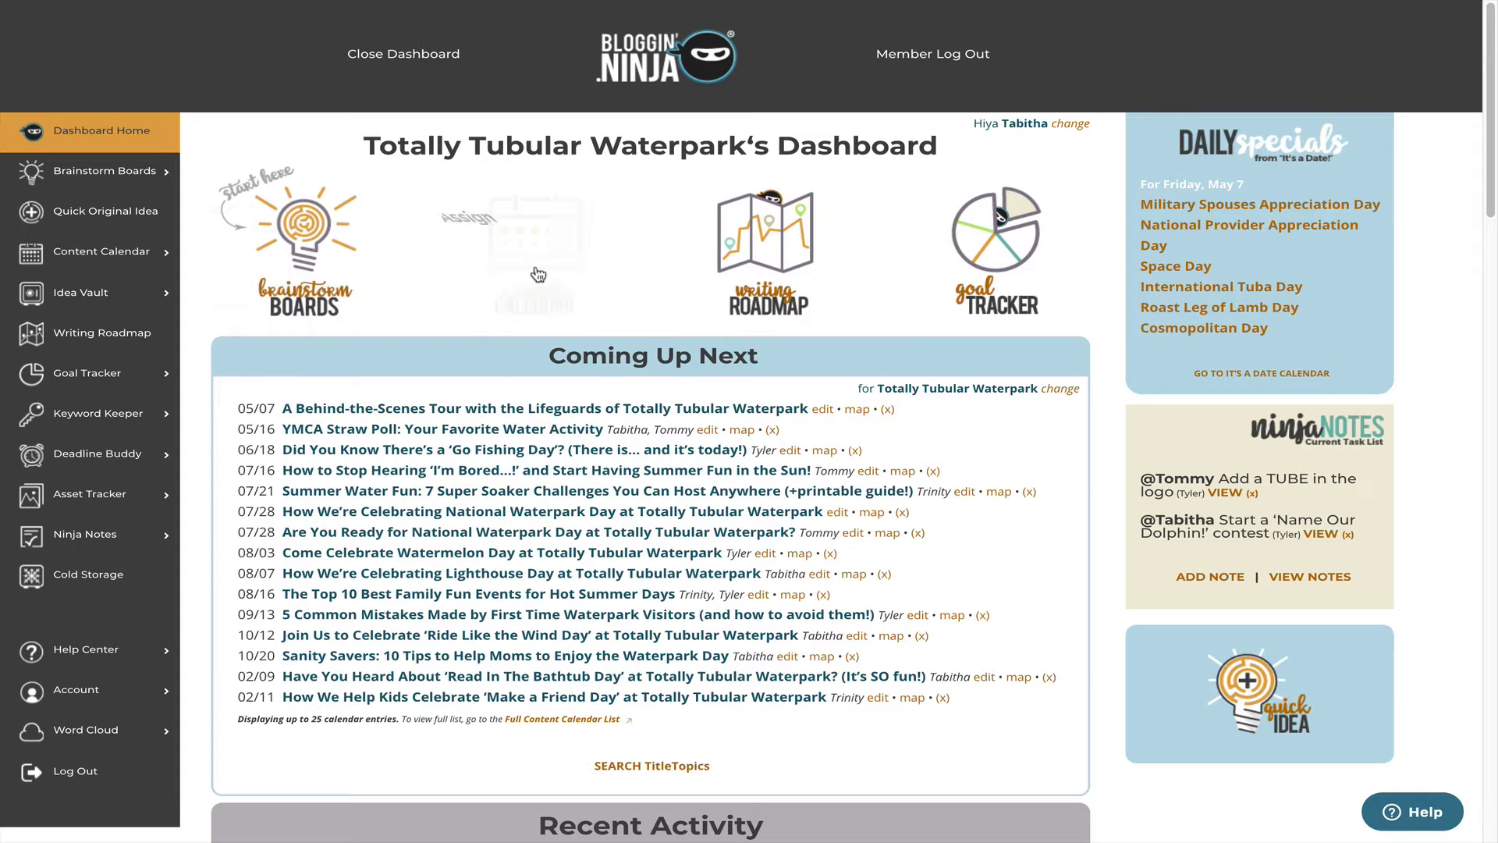
{"action": "mouse_move", "coordinate": [741, 281]}
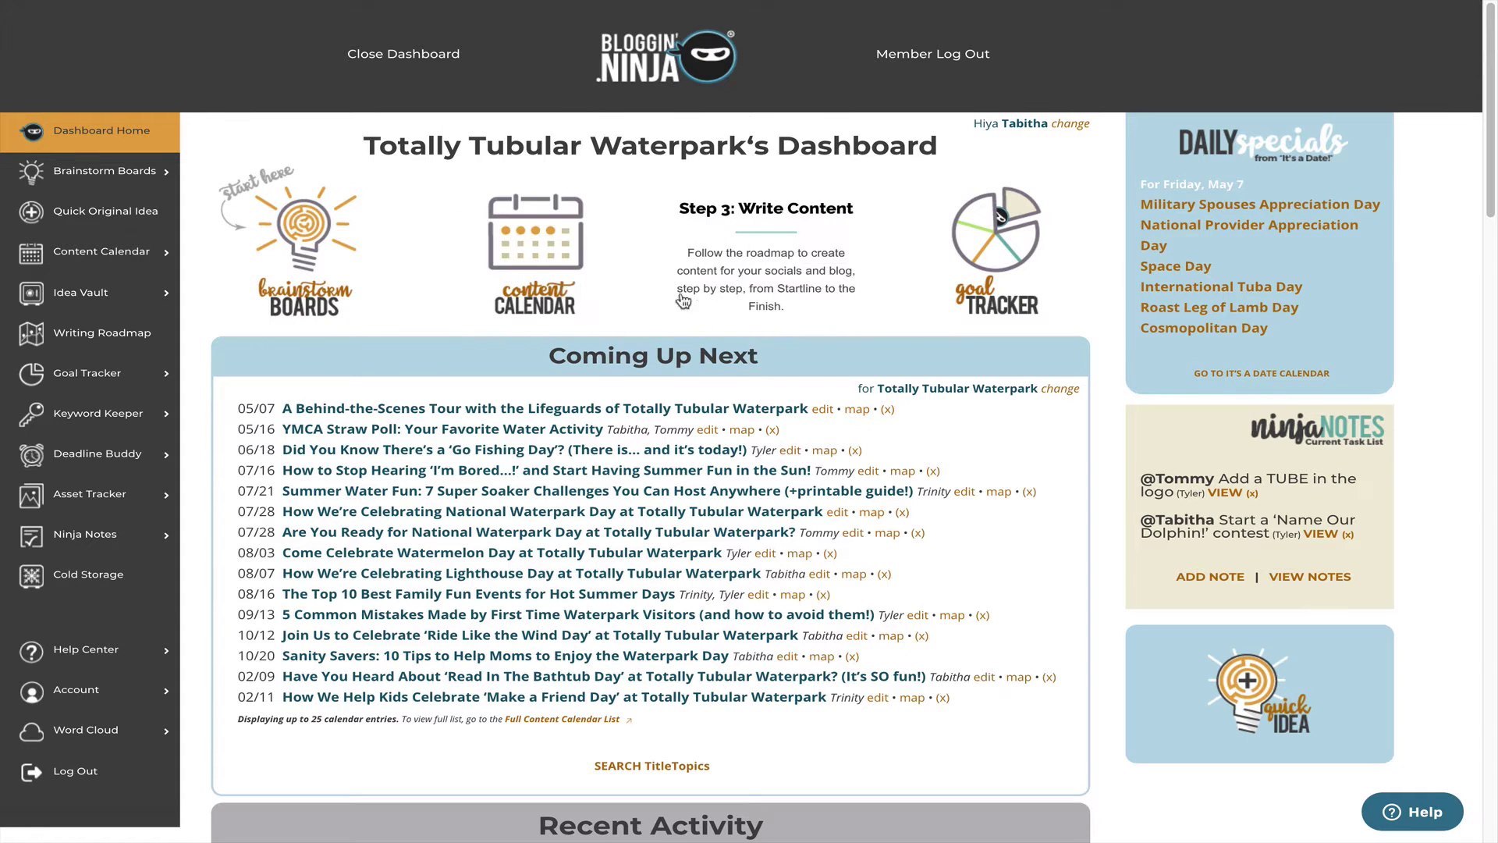
{"action": "left_click", "coordinate": [292, 236]}
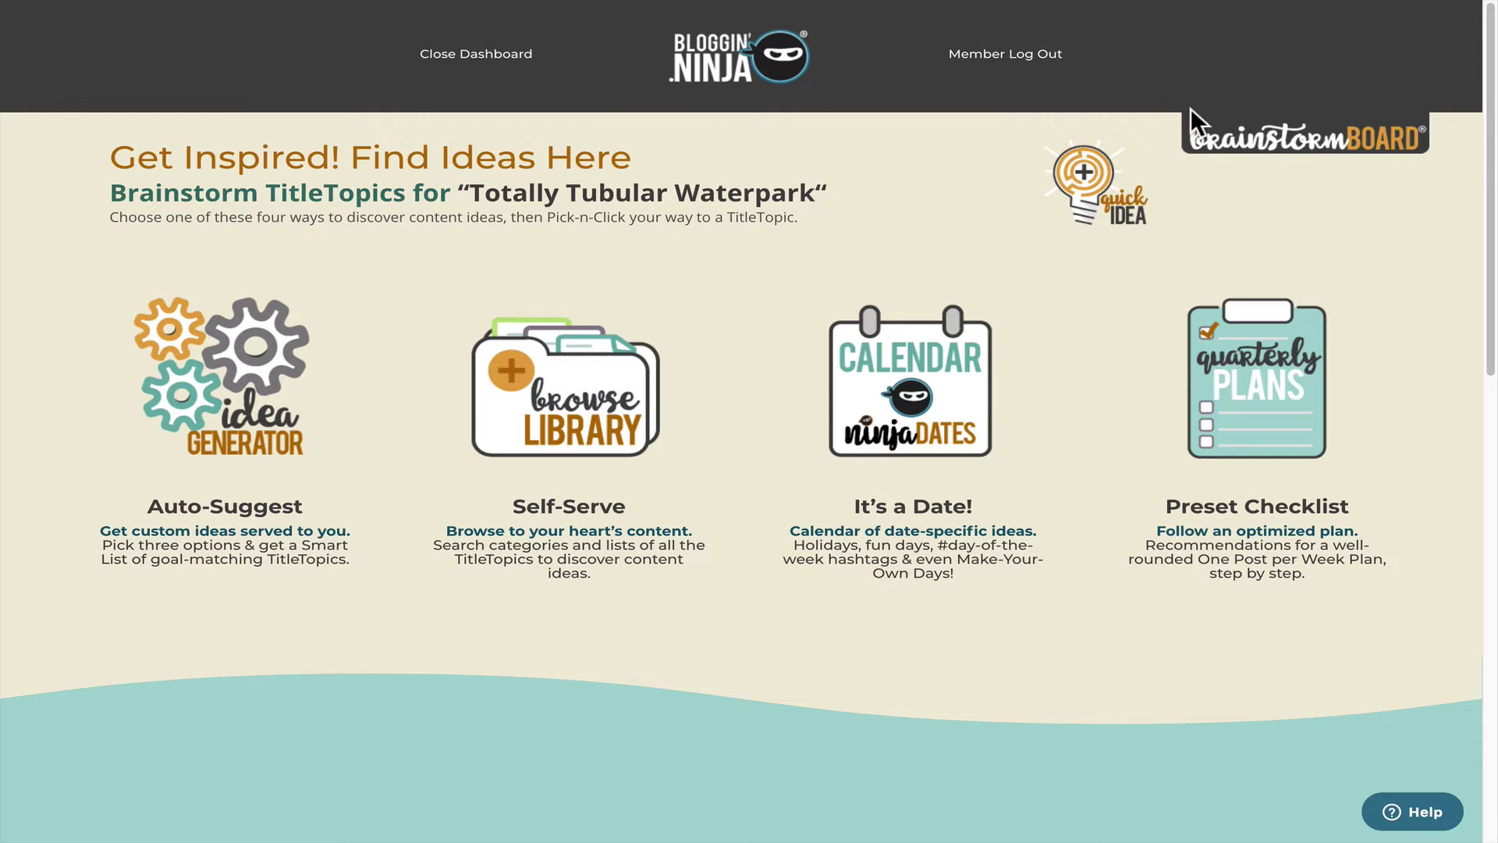
{"action": "double_click", "coordinate": [318, 188]}
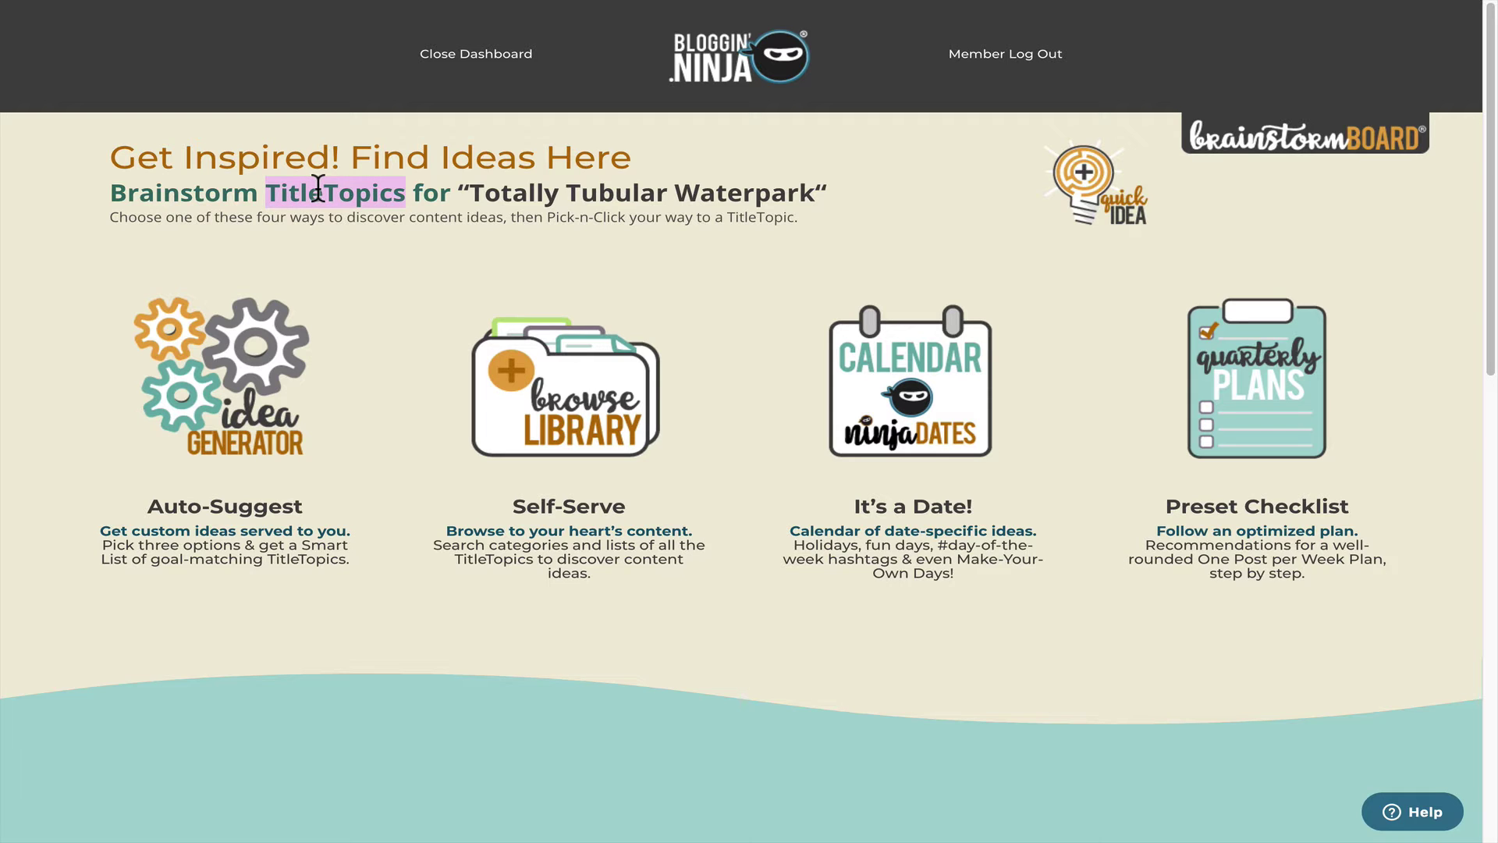
{"action": "left_click", "coordinate": [406, 273]}
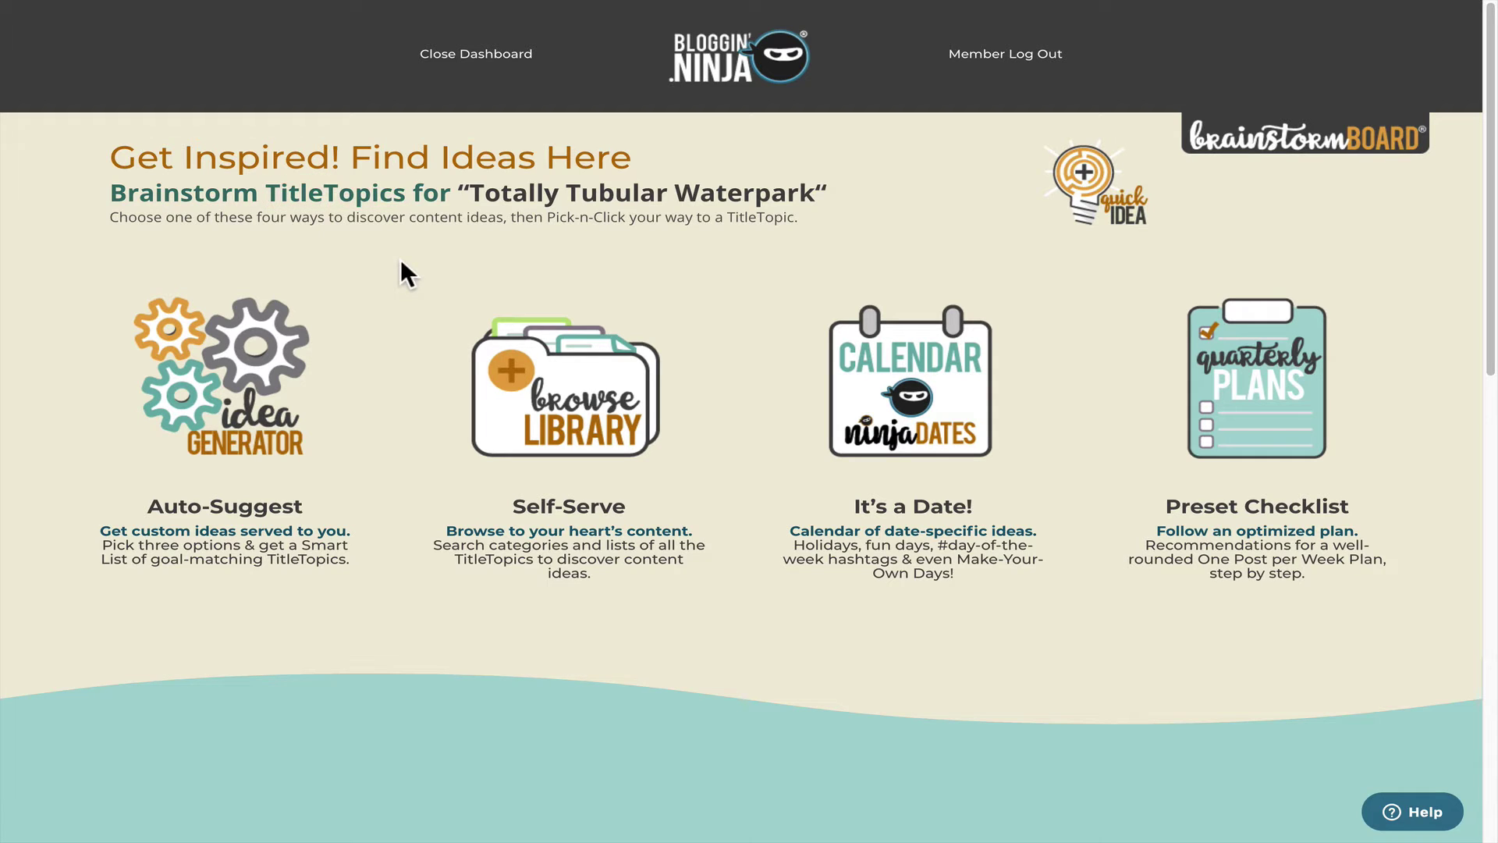
{"action": "left_click", "coordinate": [780, 56]}
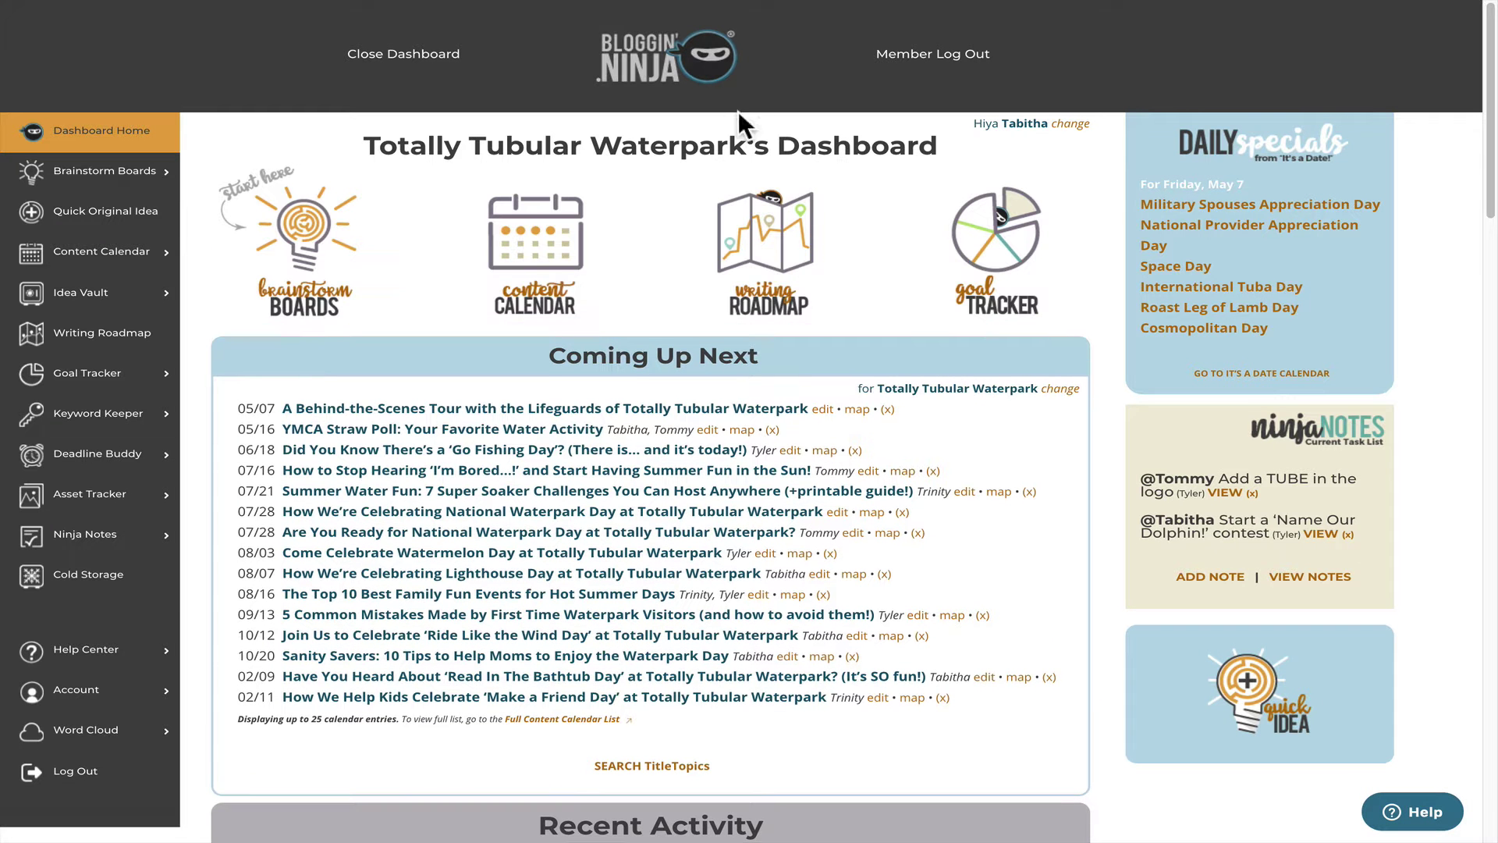
Look through the blogject's Content Calendar for April 2021 and go back to the dashboard home
{"action": "left_click", "coordinate": [548, 275]}
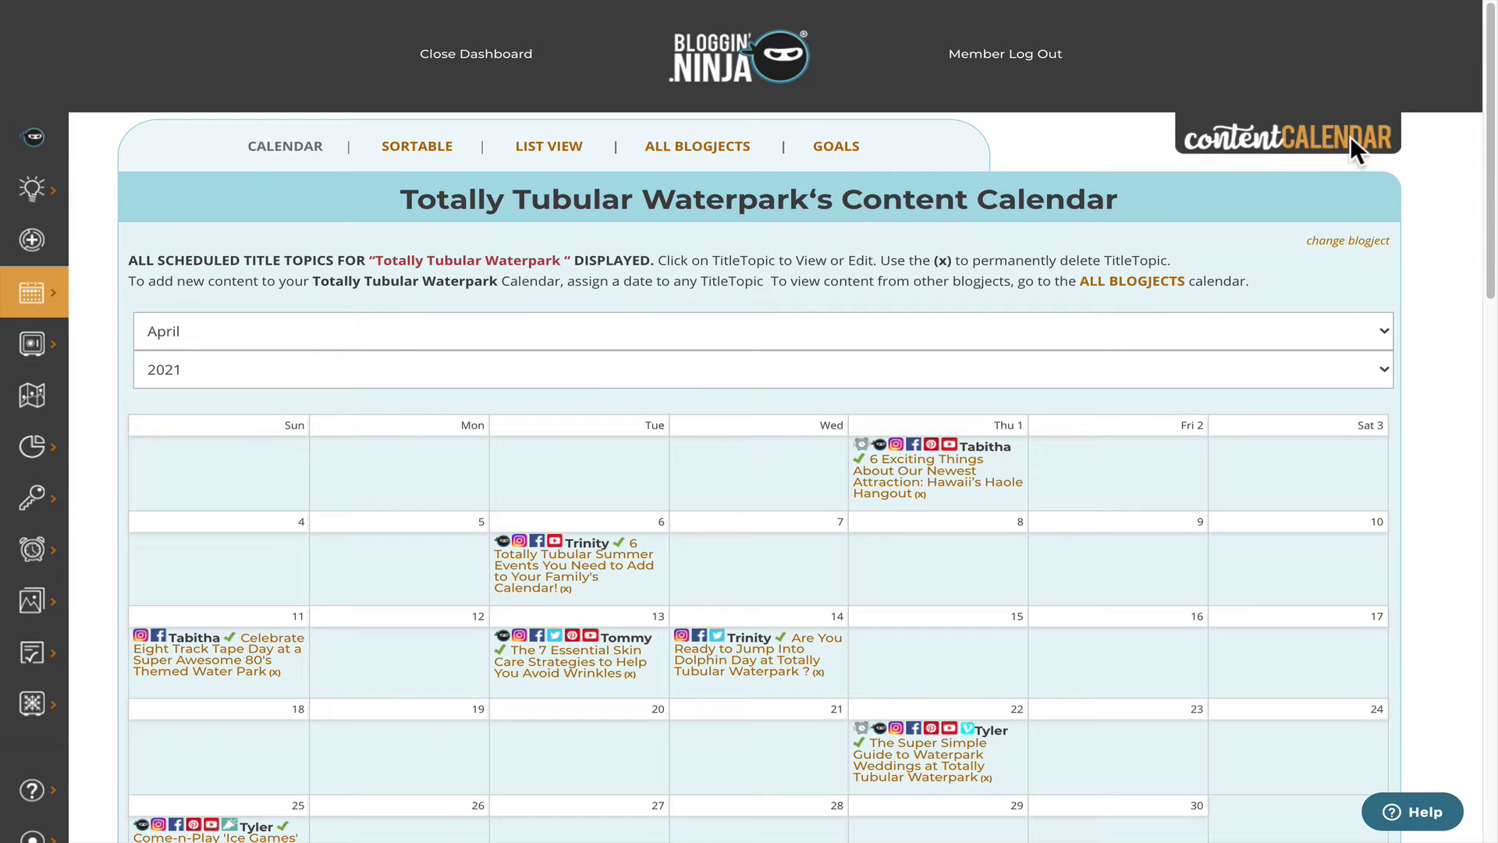
{"action": "left_click_drag", "start_coordinate": [1490, 186], "coordinate": [1481, 287]}
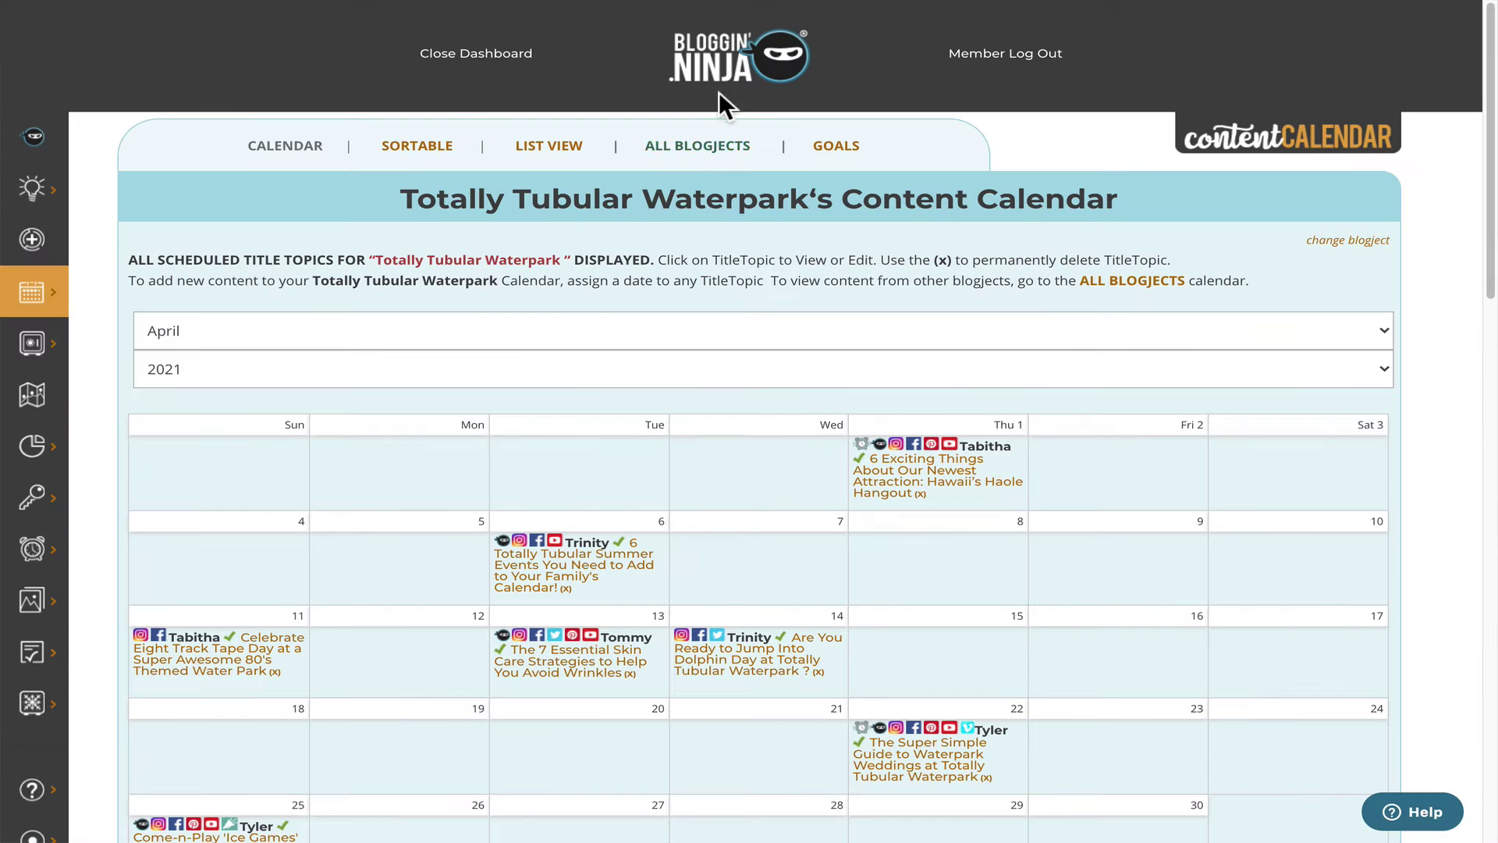
{"action": "left_click", "coordinate": [728, 78]}
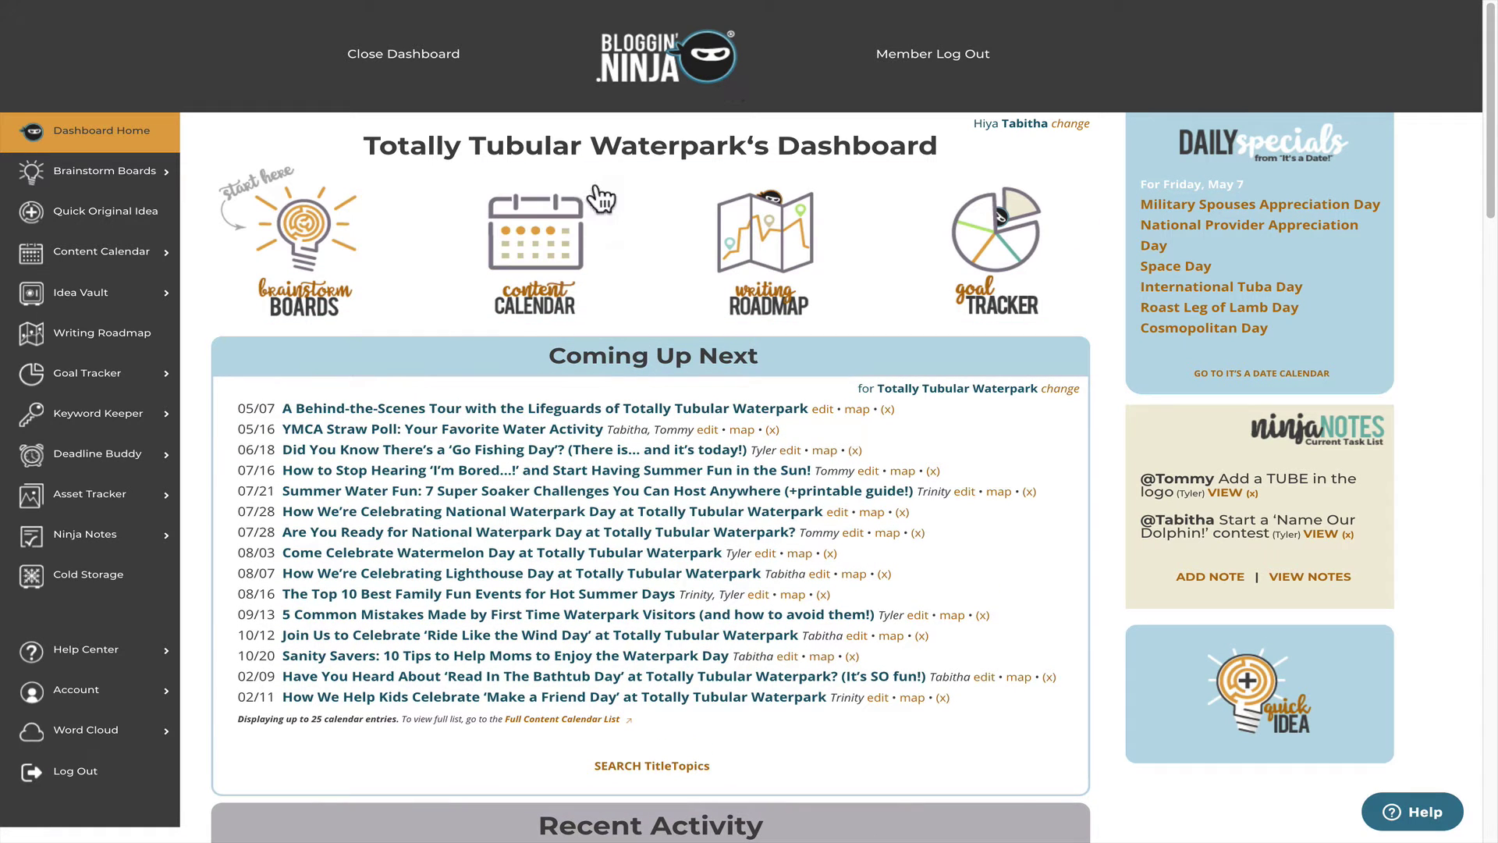
View the Idea Vault's unscheduled TitleTopics in detailed view and in list view, and return to the dashboard home
{"action": "mouse_move", "coordinate": [566, 250]}
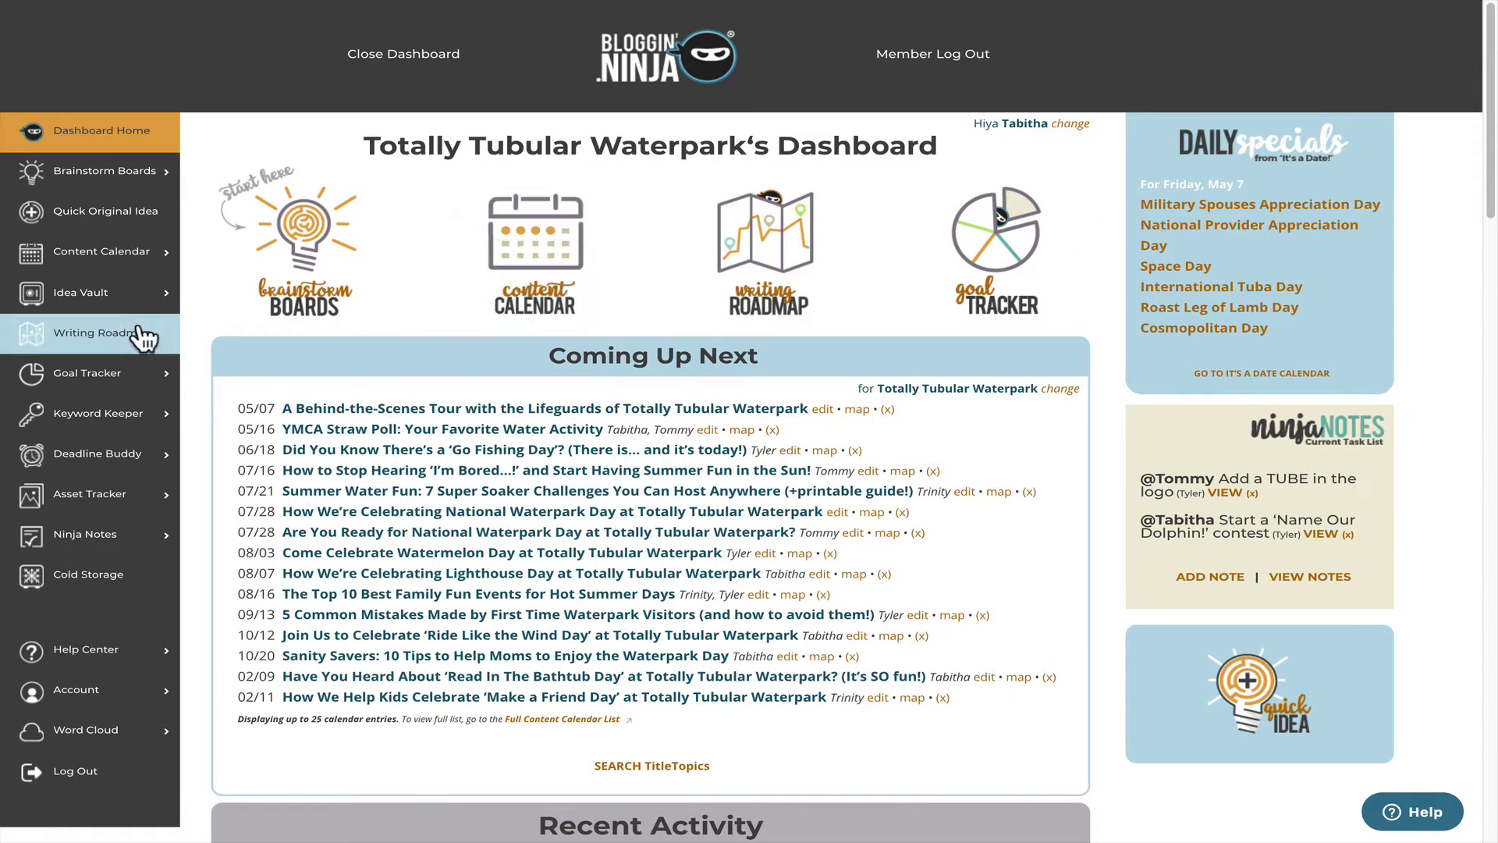
{"action": "mouse_move", "coordinate": [127, 307]}
{"action": "left_click", "coordinate": [285, 304]}
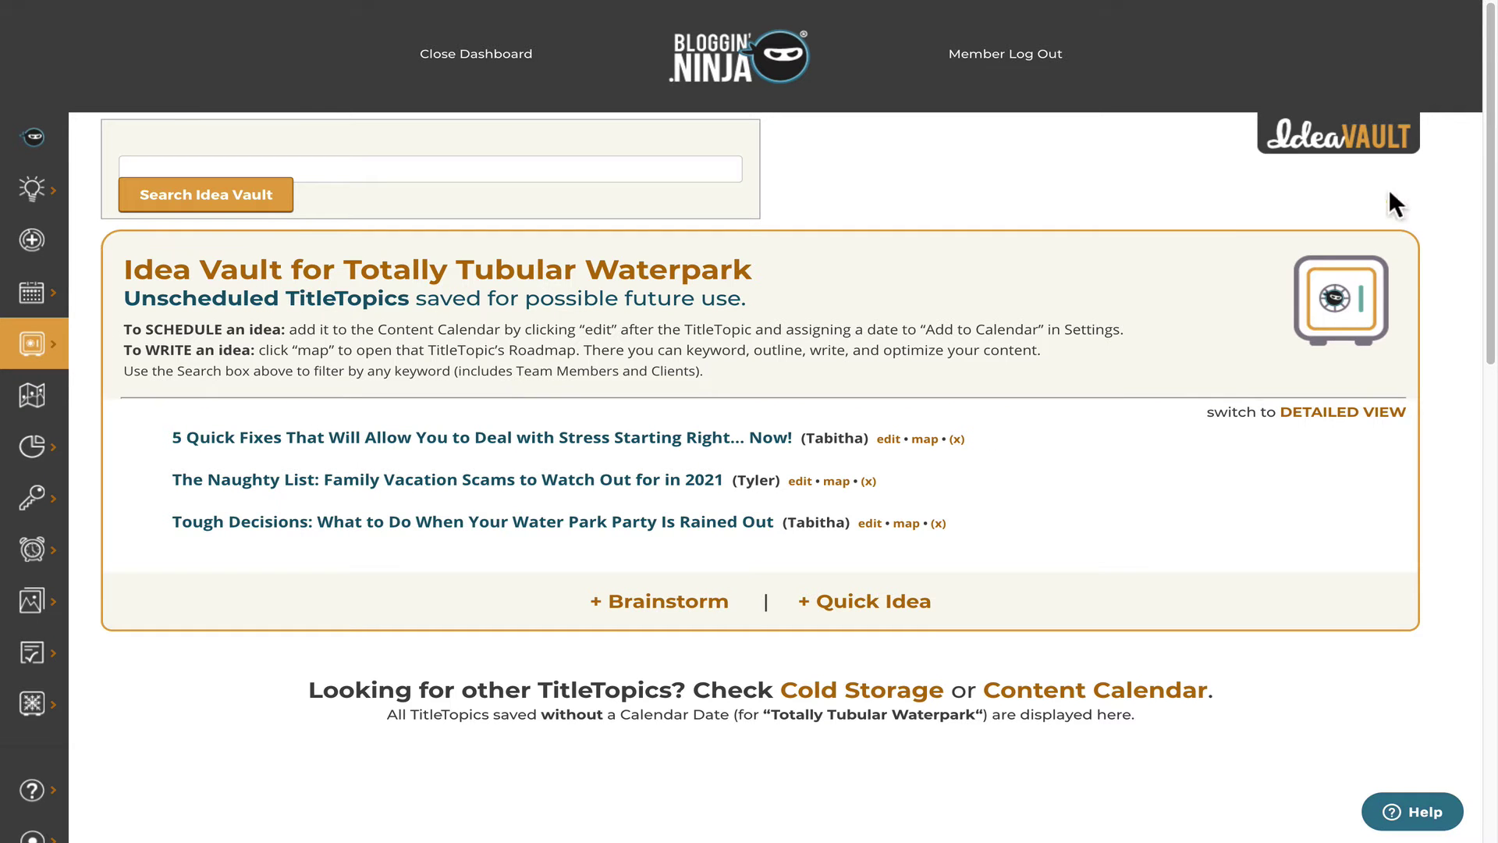
{"action": "left_click", "coordinate": [1307, 414]}
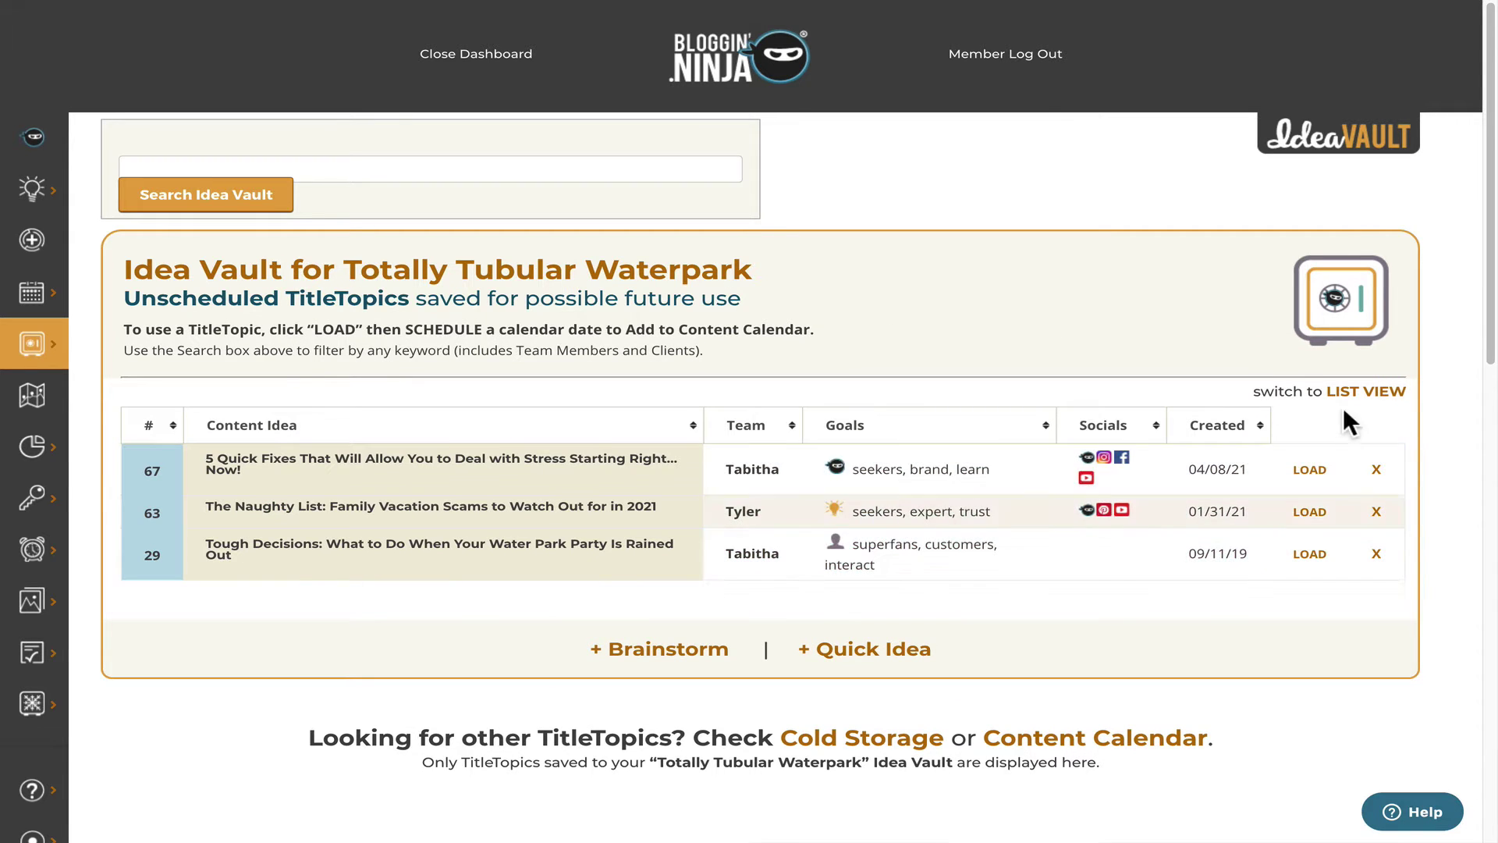
{"action": "left_click", "coordinate": [1371, 392]}
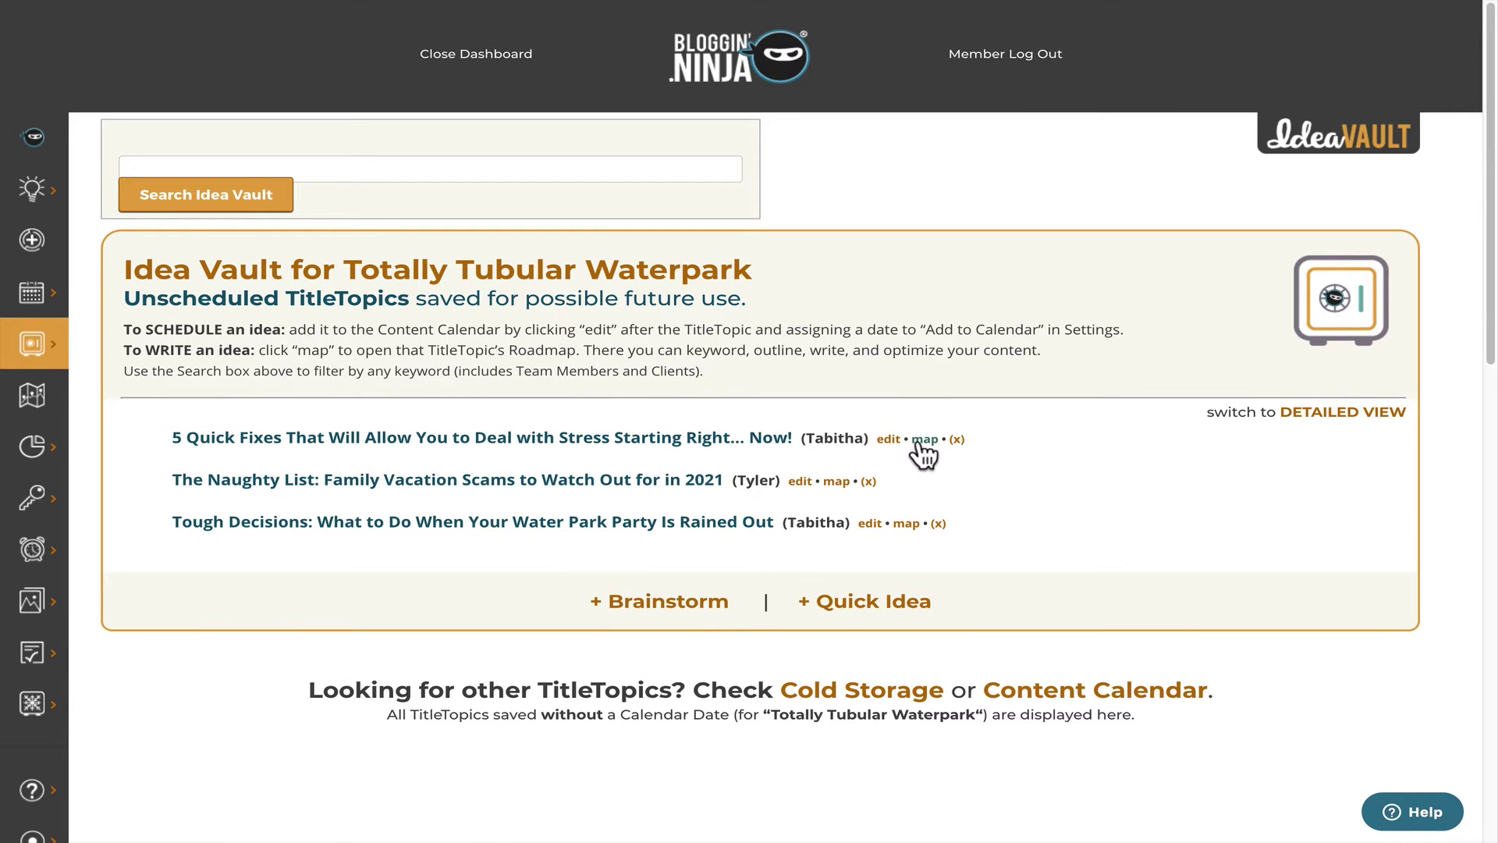
{"action": "left_click", "coordinate": [773, 74]}
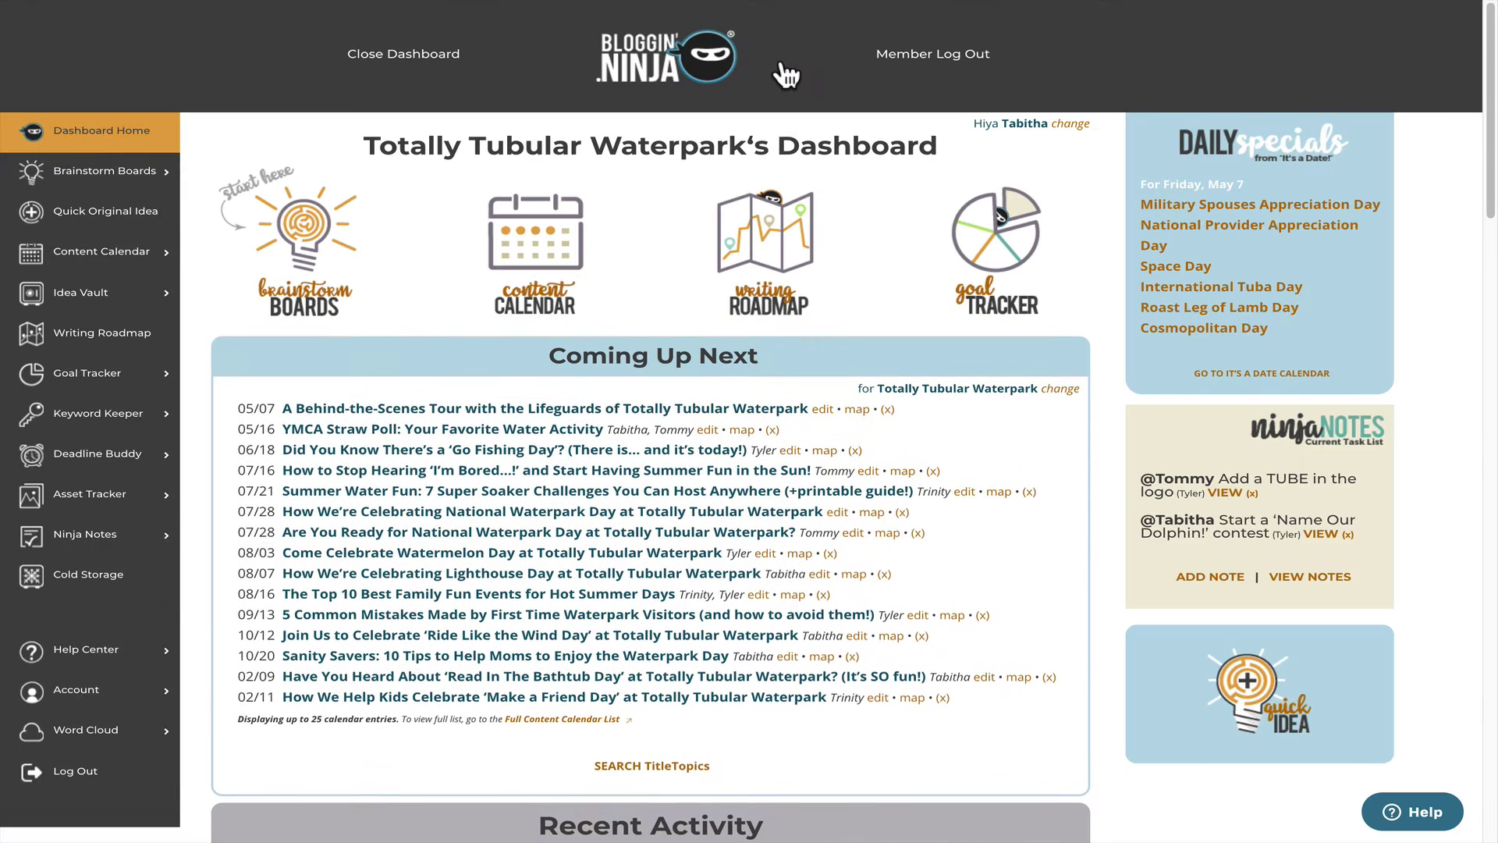
View the Writing Roadmap for "A Behind-the-Scenes Tour with the Lifeguards of Totally Tubular Waterpark" and return to the dashboard home
{"action": "left_click", "coordinate": [769, 251]}
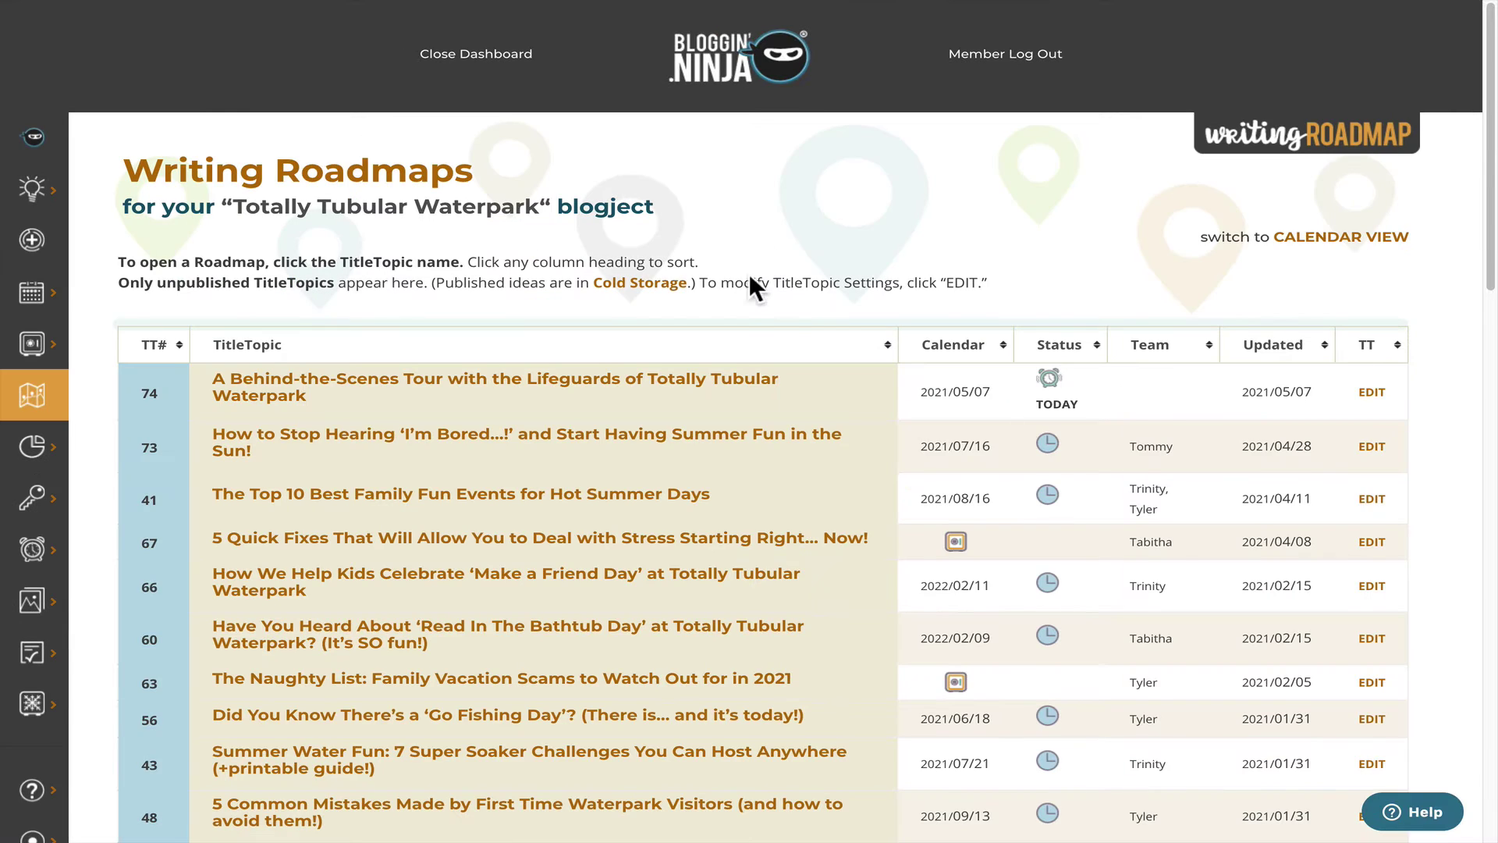
{"action": "left_click", "coordinate": [737, 383]}
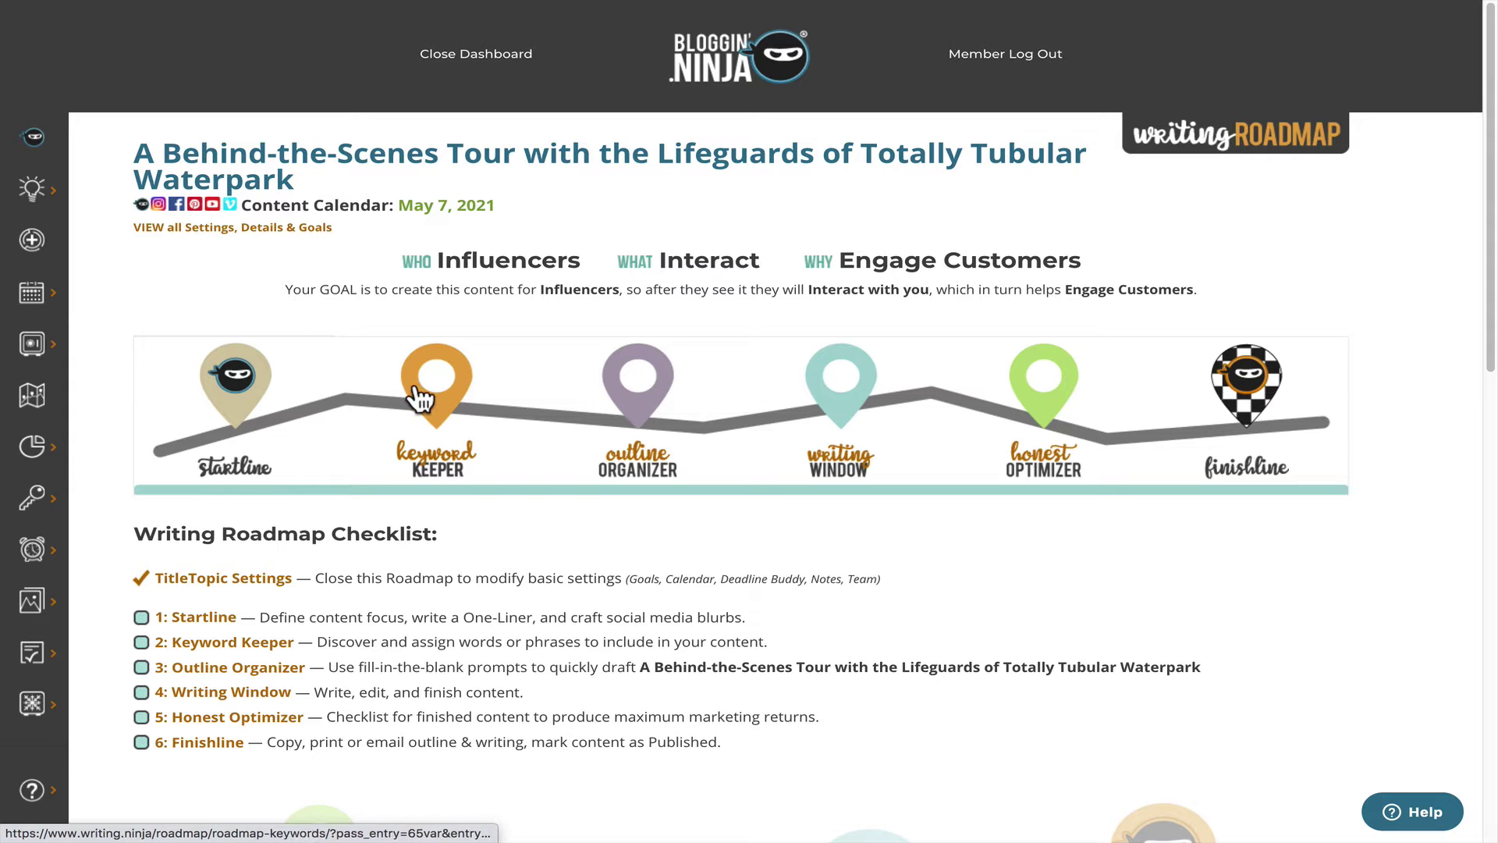
{"action": "left_click", "coordinate": [760, 66]}
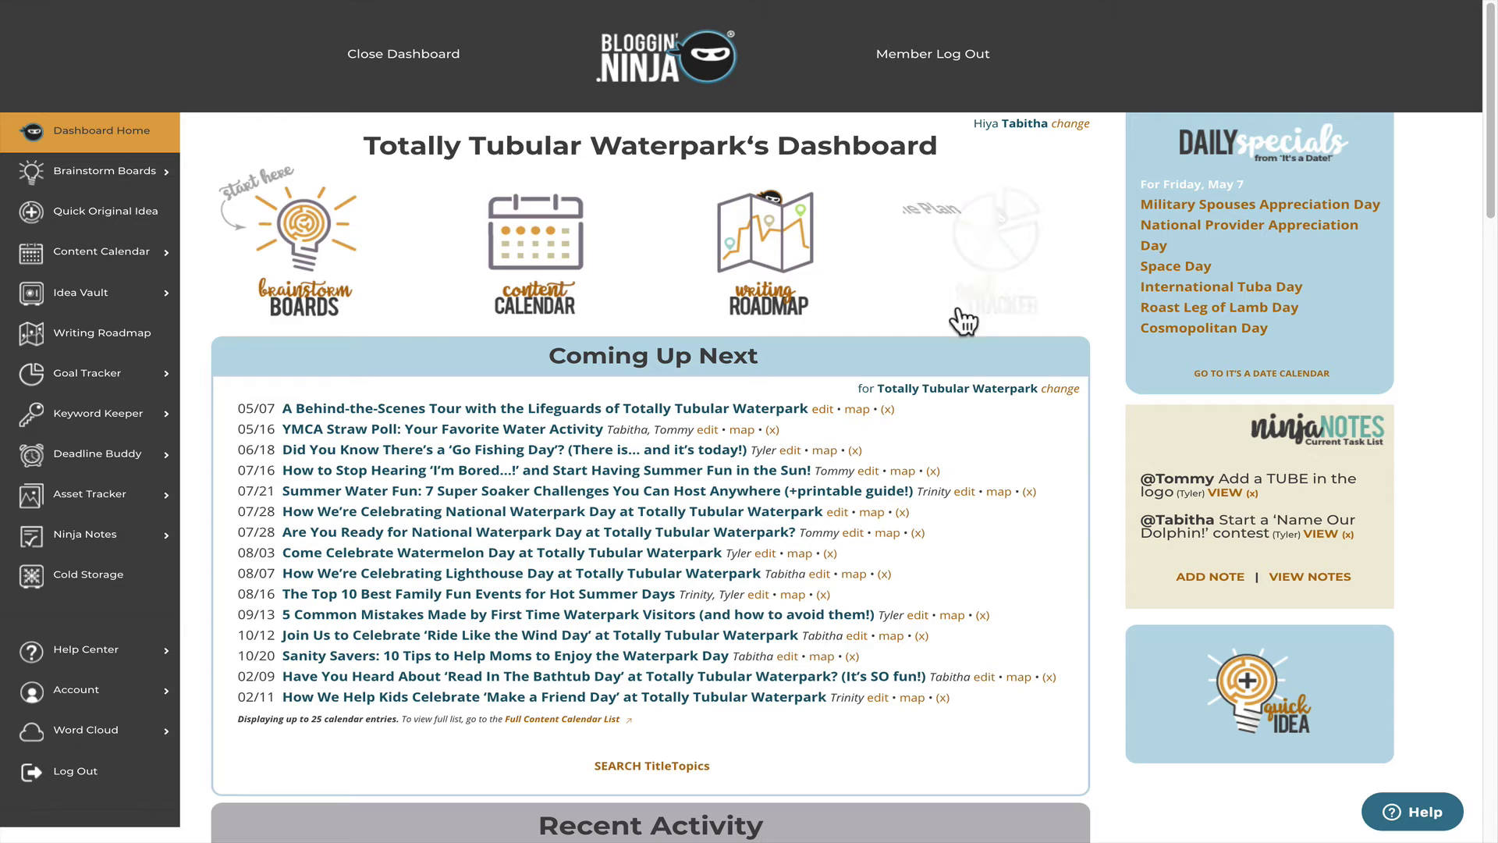
Review the Goal Tracker's home statistics and its Goal Calendar, and return to the dashboard home
{"action": "left_click", "coordinate": [984, 298]}
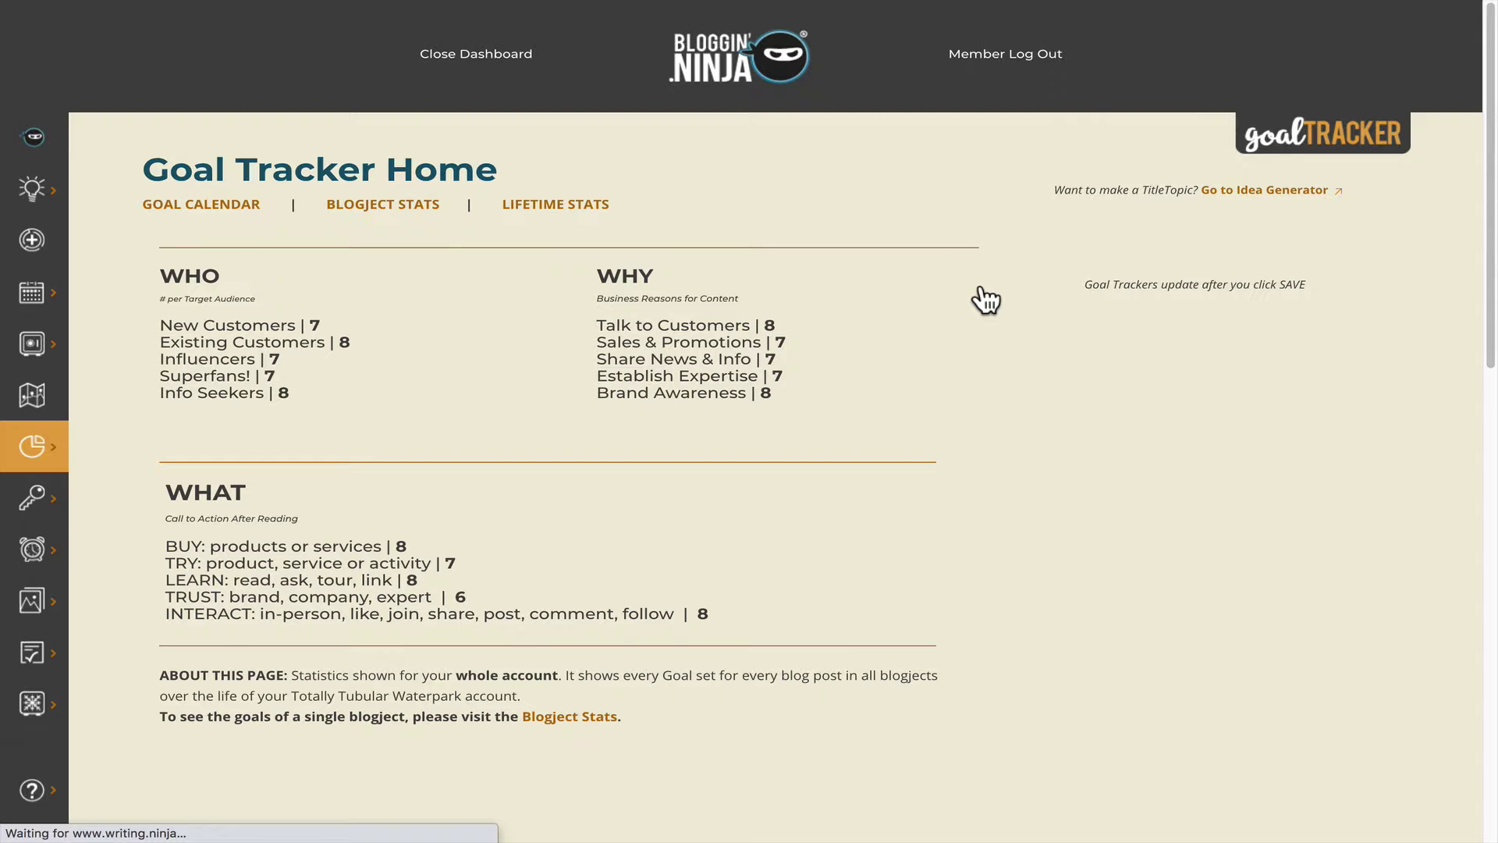
{"action": "left_click", "coordinate": [194, 208]}
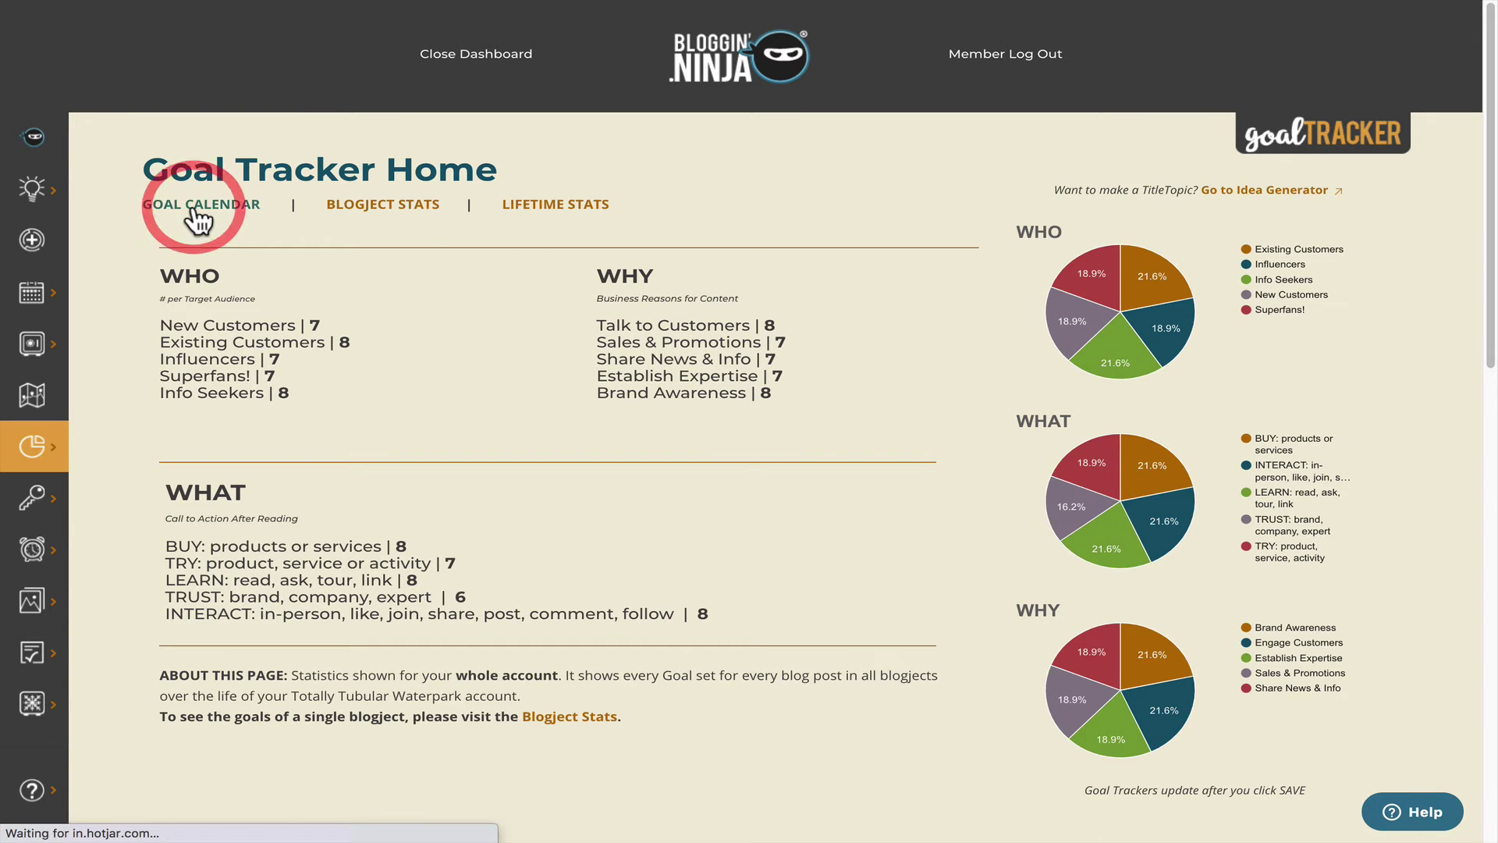
{"action": "scroll", "coordinate": [1465, 343], "scroll_direction": "down", "scroll_amount": 2}
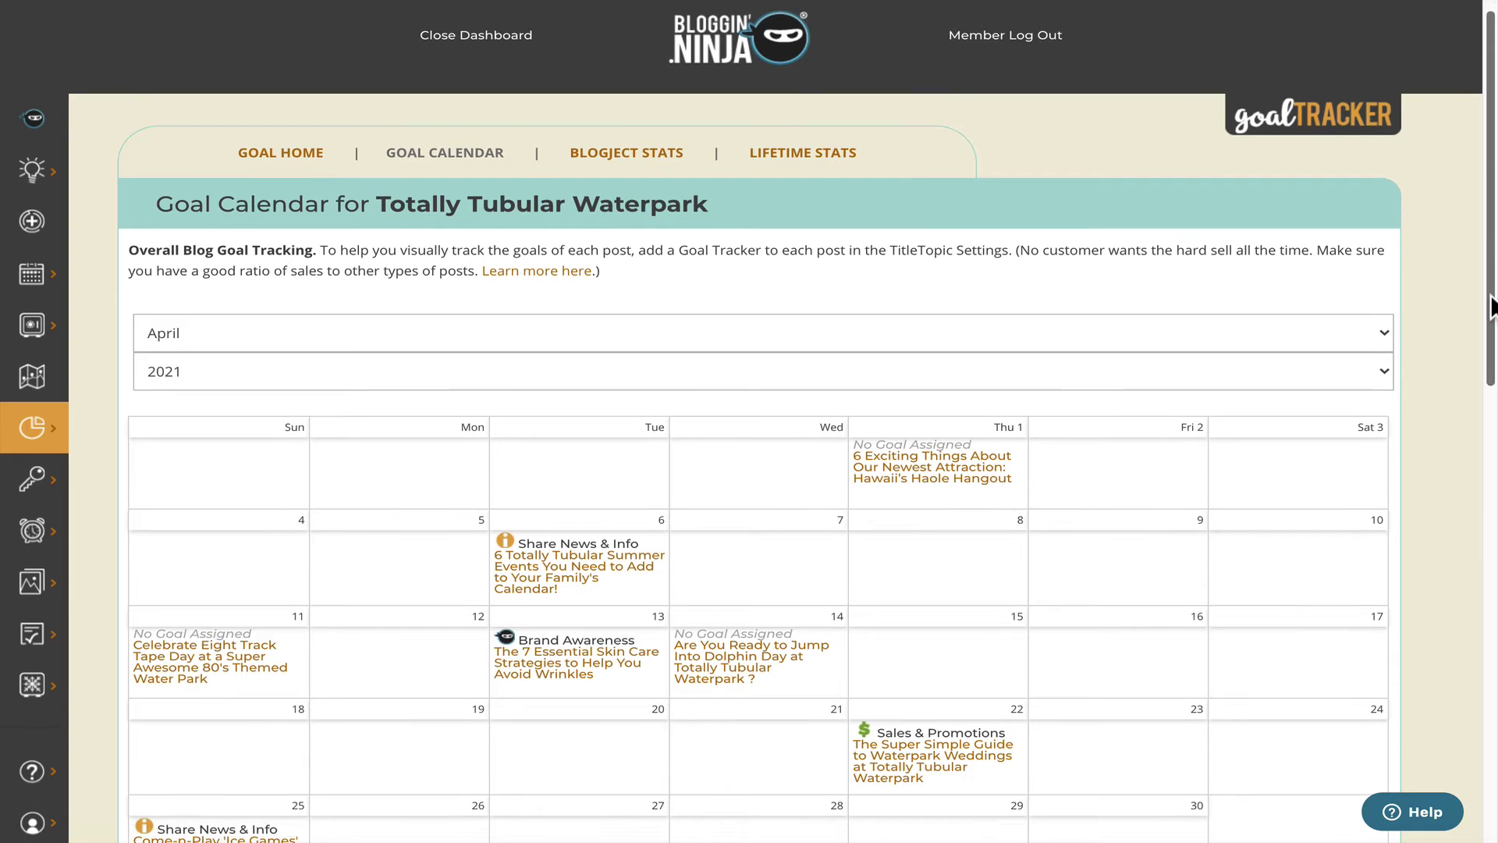
{"action": "scroll", "coordinate": [1357, 134], "scroll_direction": "up", "scroll_amount": 3}
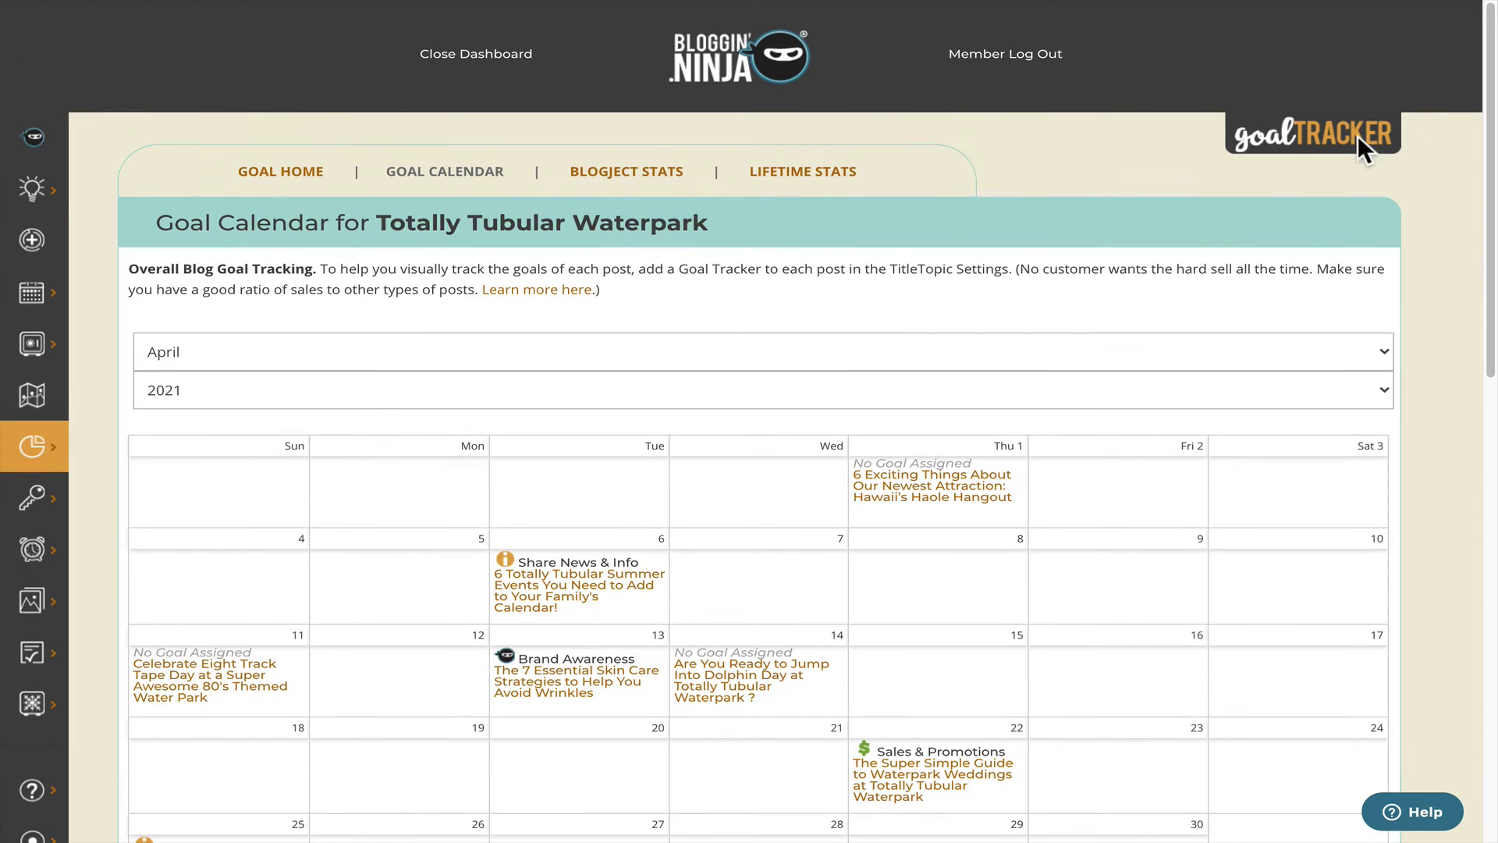
{"action": "left_click", "coordinate": [279, 173]}
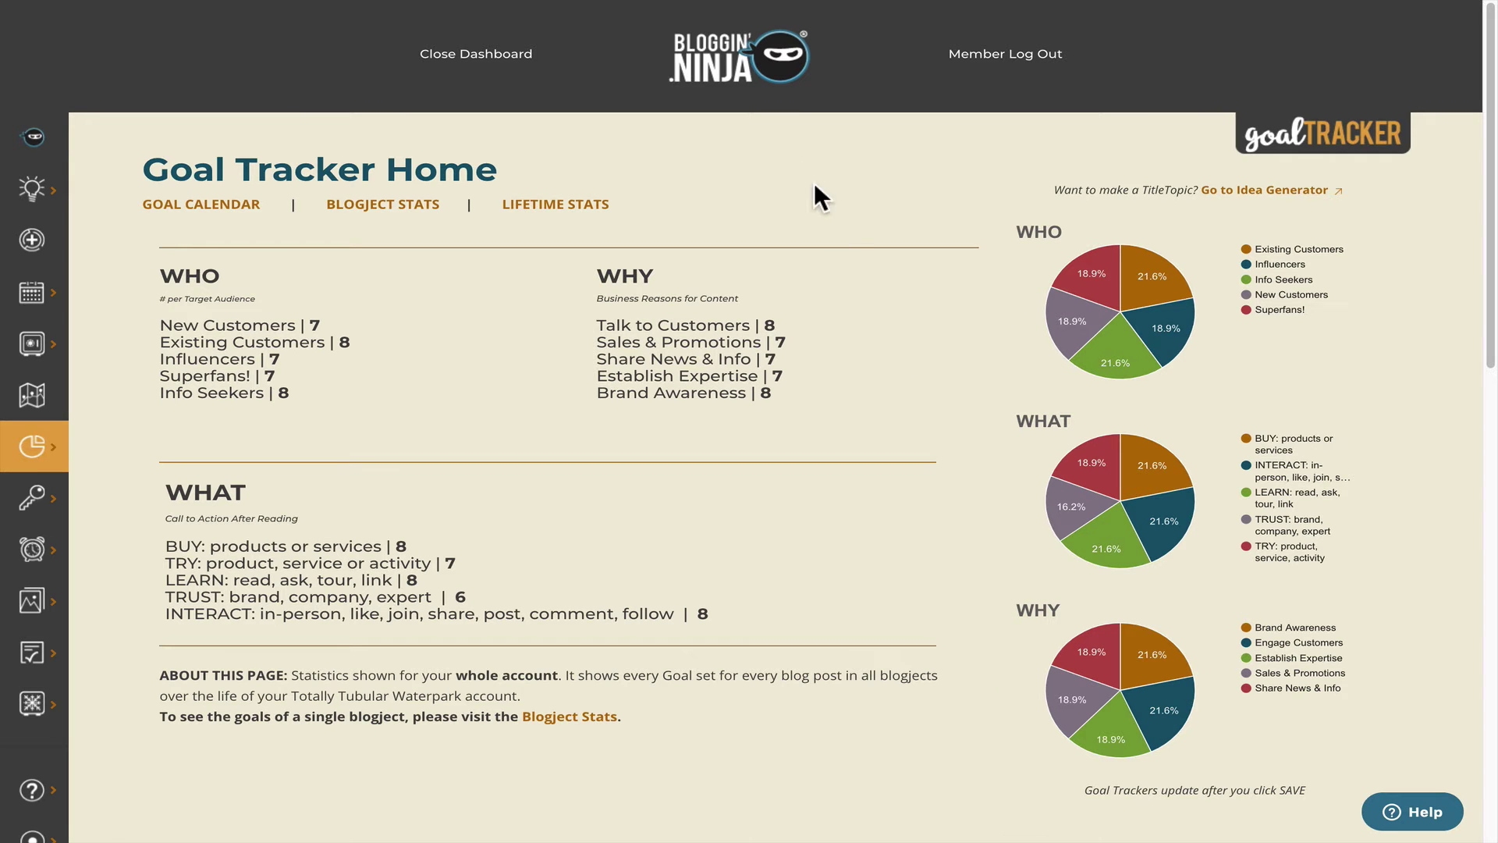
{"action": "left_click", "coordinate": [749, 67]}
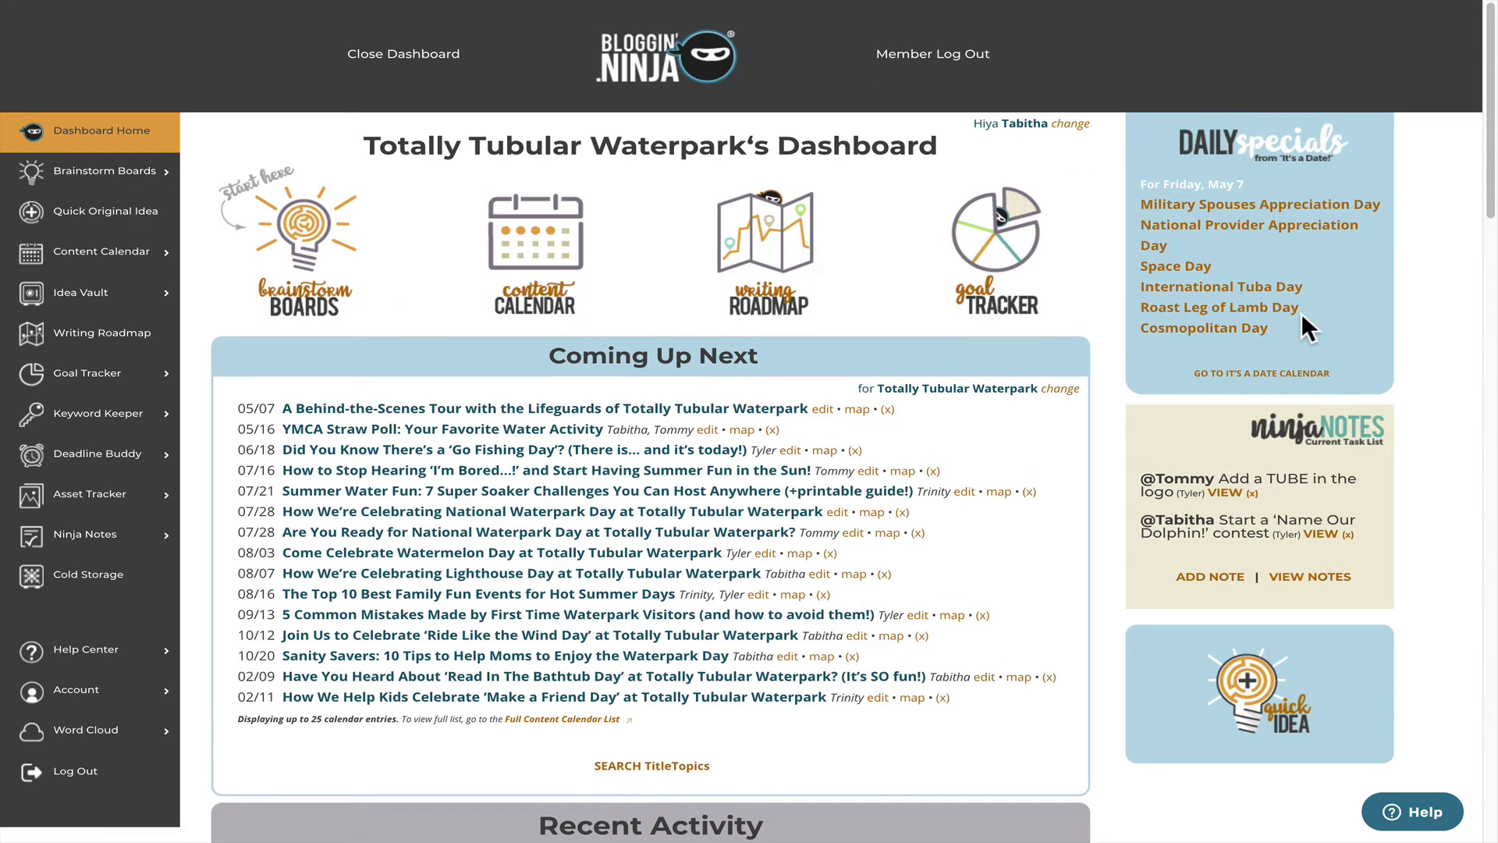
Browse the "It's a Date" Calendar of special and fun days, starting from the Daily Specials, and return to the dashboard home
{"action": "left_click", "coordinate": [1262, 368]}
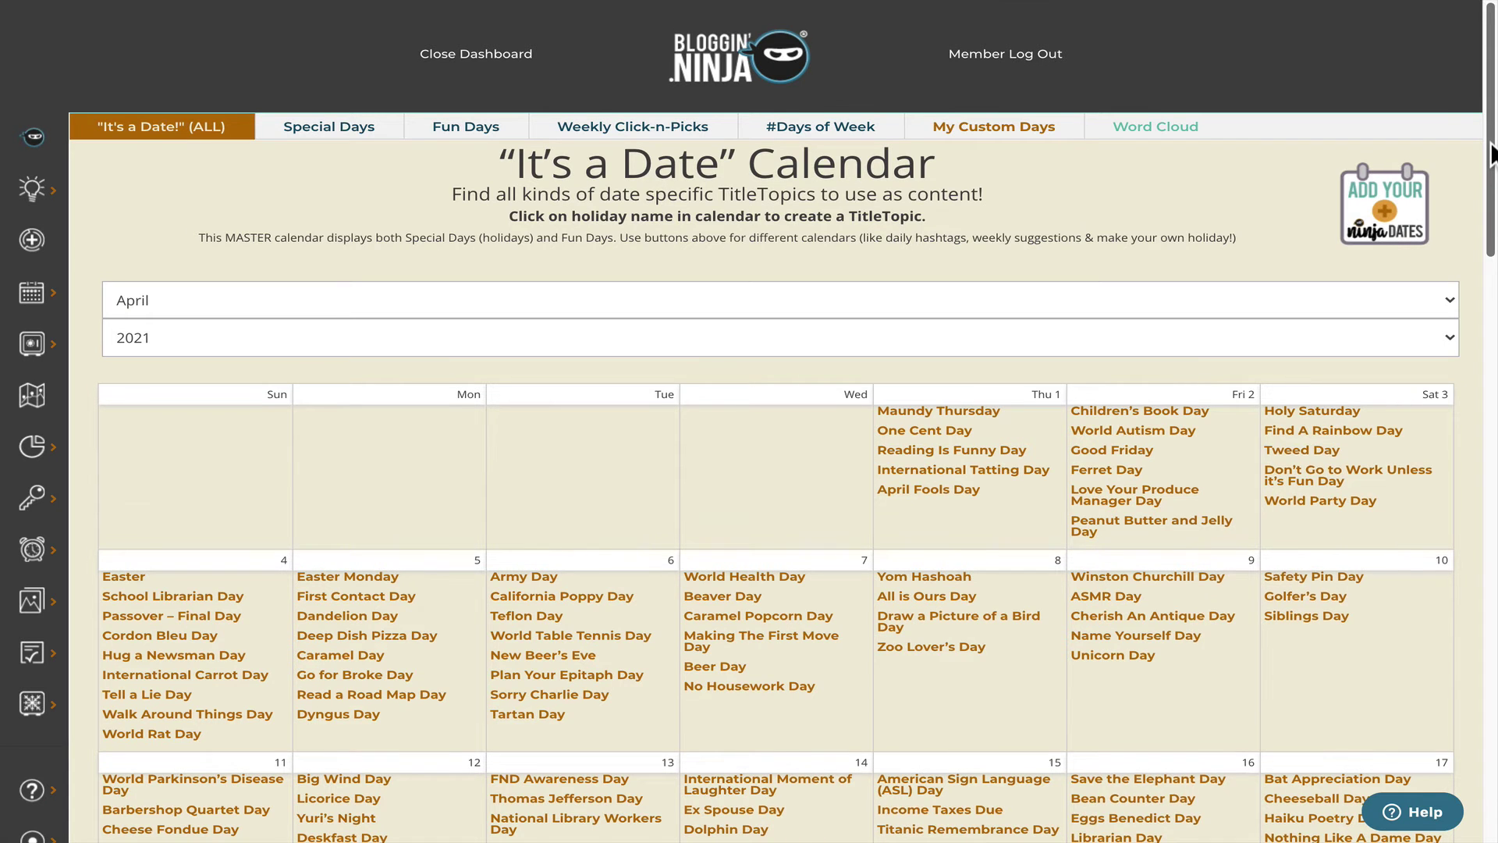
{"action": "scroll", "coordinate": [1492, 153], "scroll_direction": "down", "scroll_amount": 4}
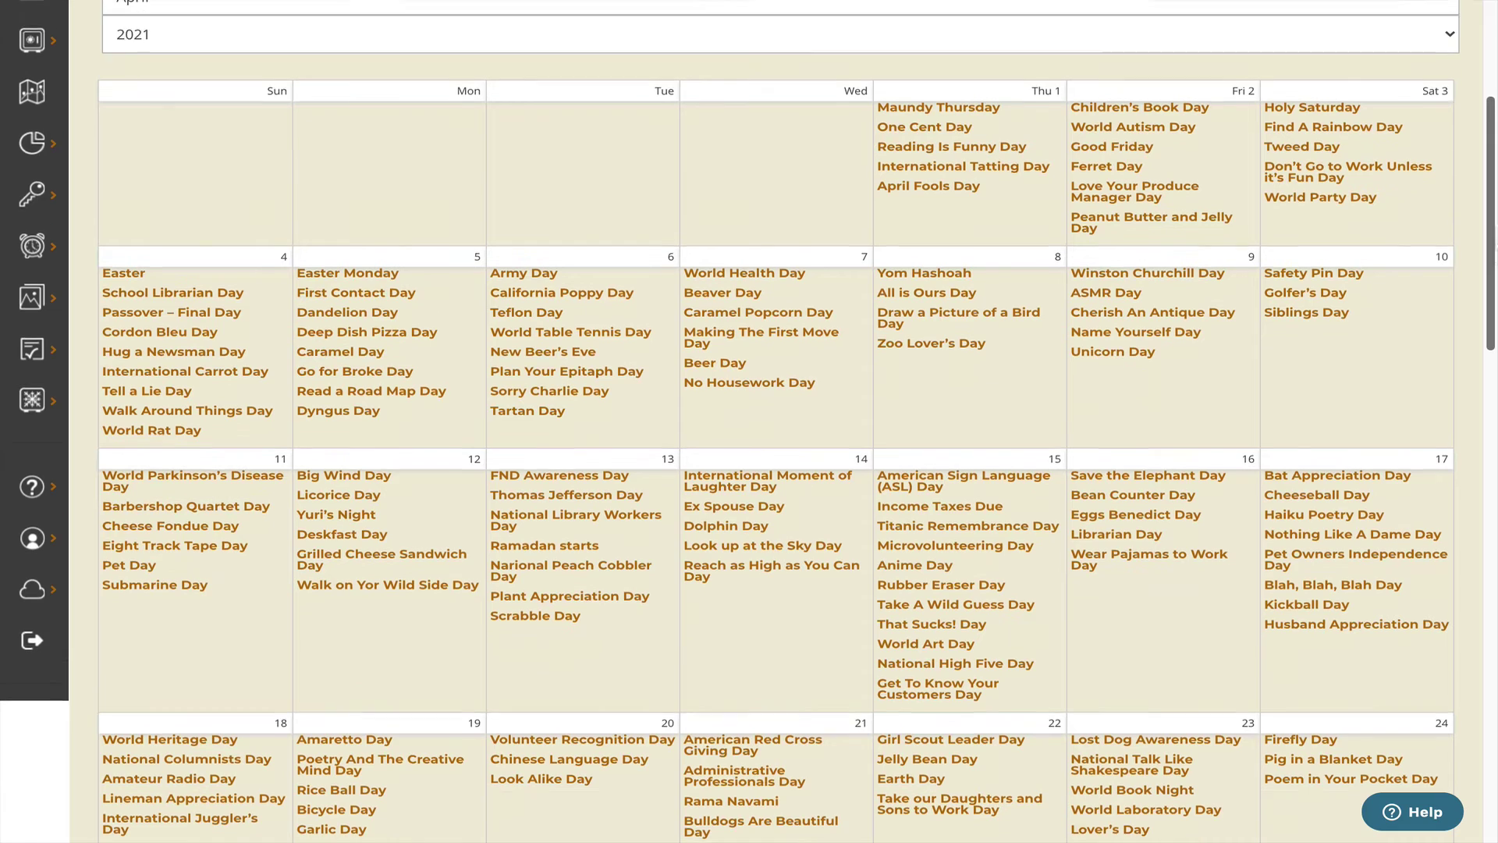
{"action": "scroll", "coordinate": [1260, 84], "scroll_direction": "up", "scroll_amount": 4}
{"action": "left_click", "coordinate": [782, 59]}
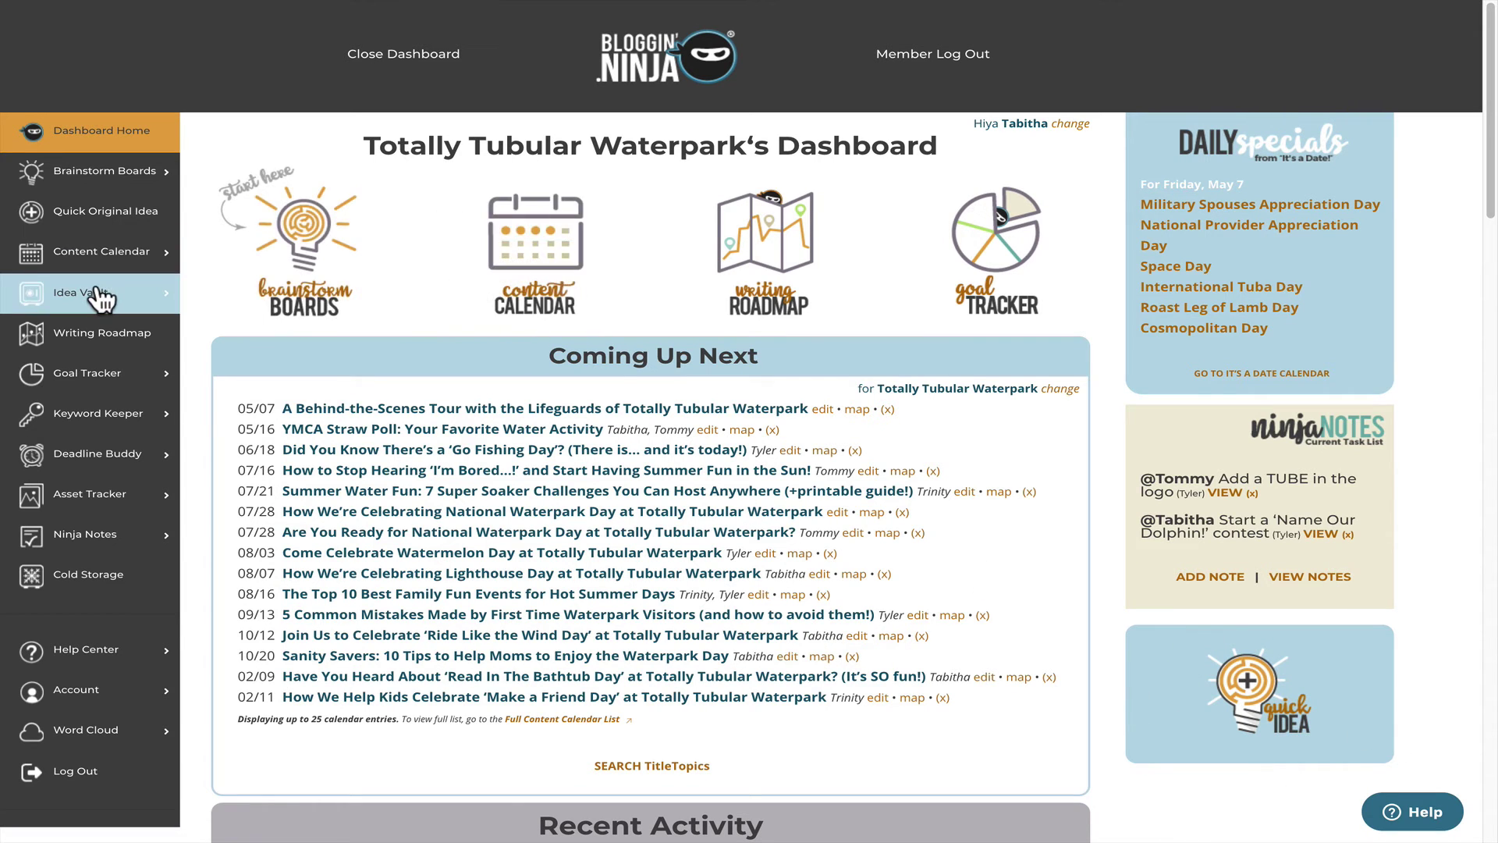
Open the Full Software Demo Video from the Help Center's Knowledge Base and bring the whole video player into view
{"action": "mouse_move", "coordinate": [107, 294]}
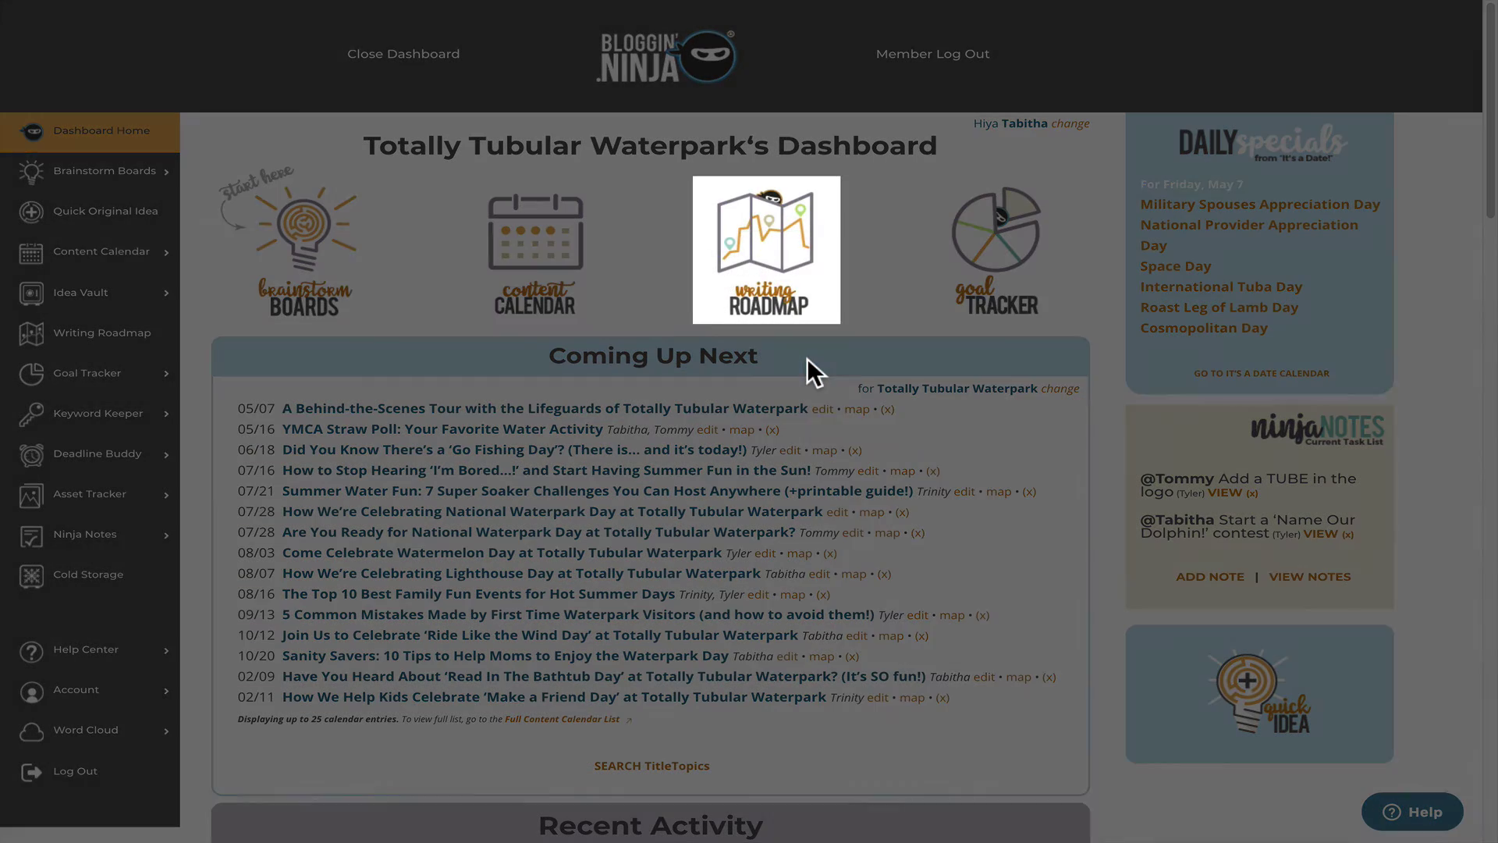
{"action": "mouse_move", "coordinate": [125, 390]}
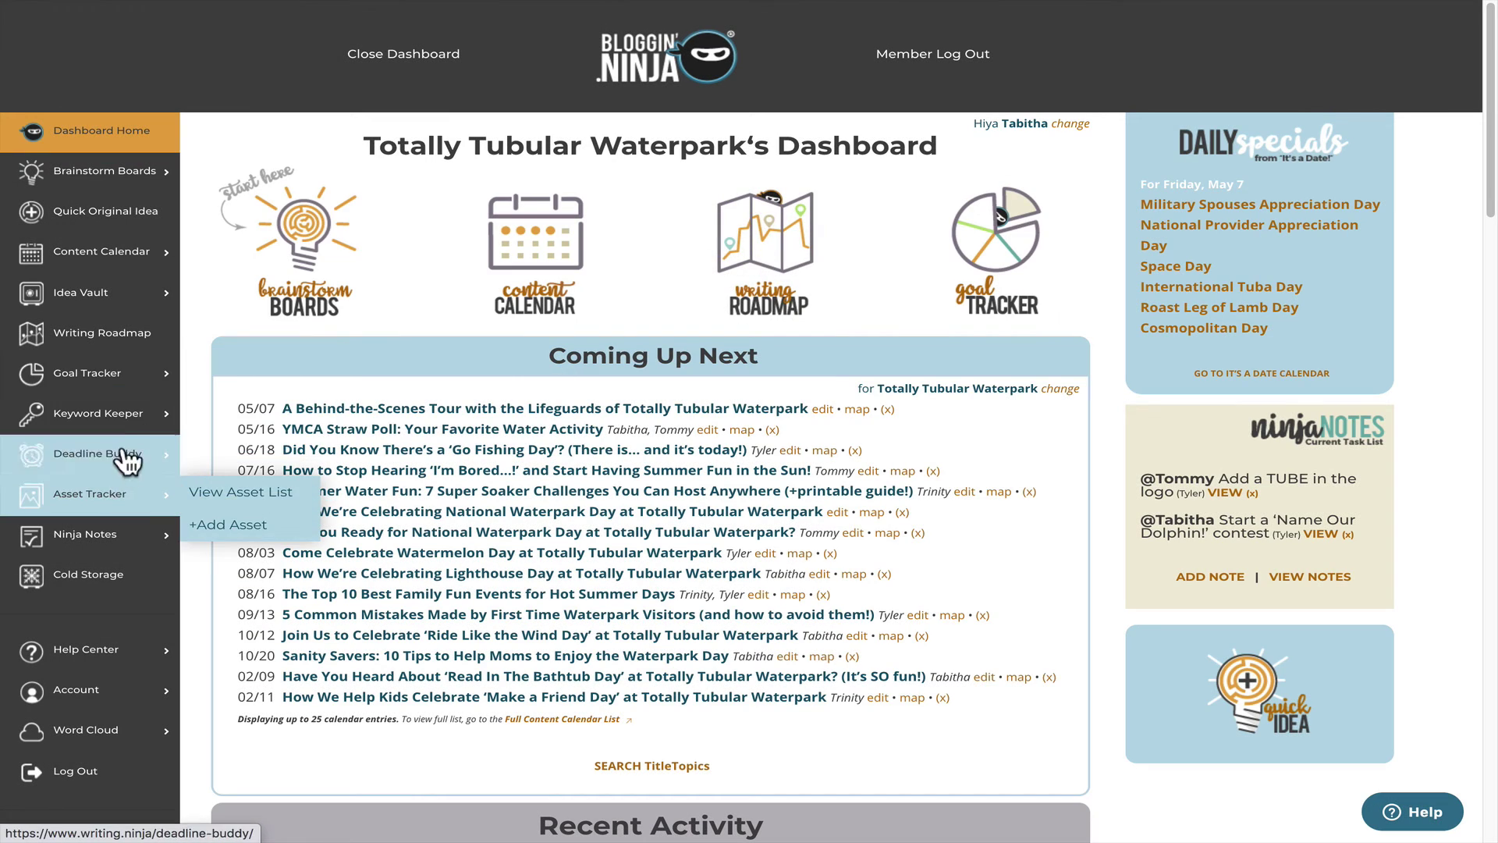
{"action": "mouse_move", "coordinate": [135, 426]}
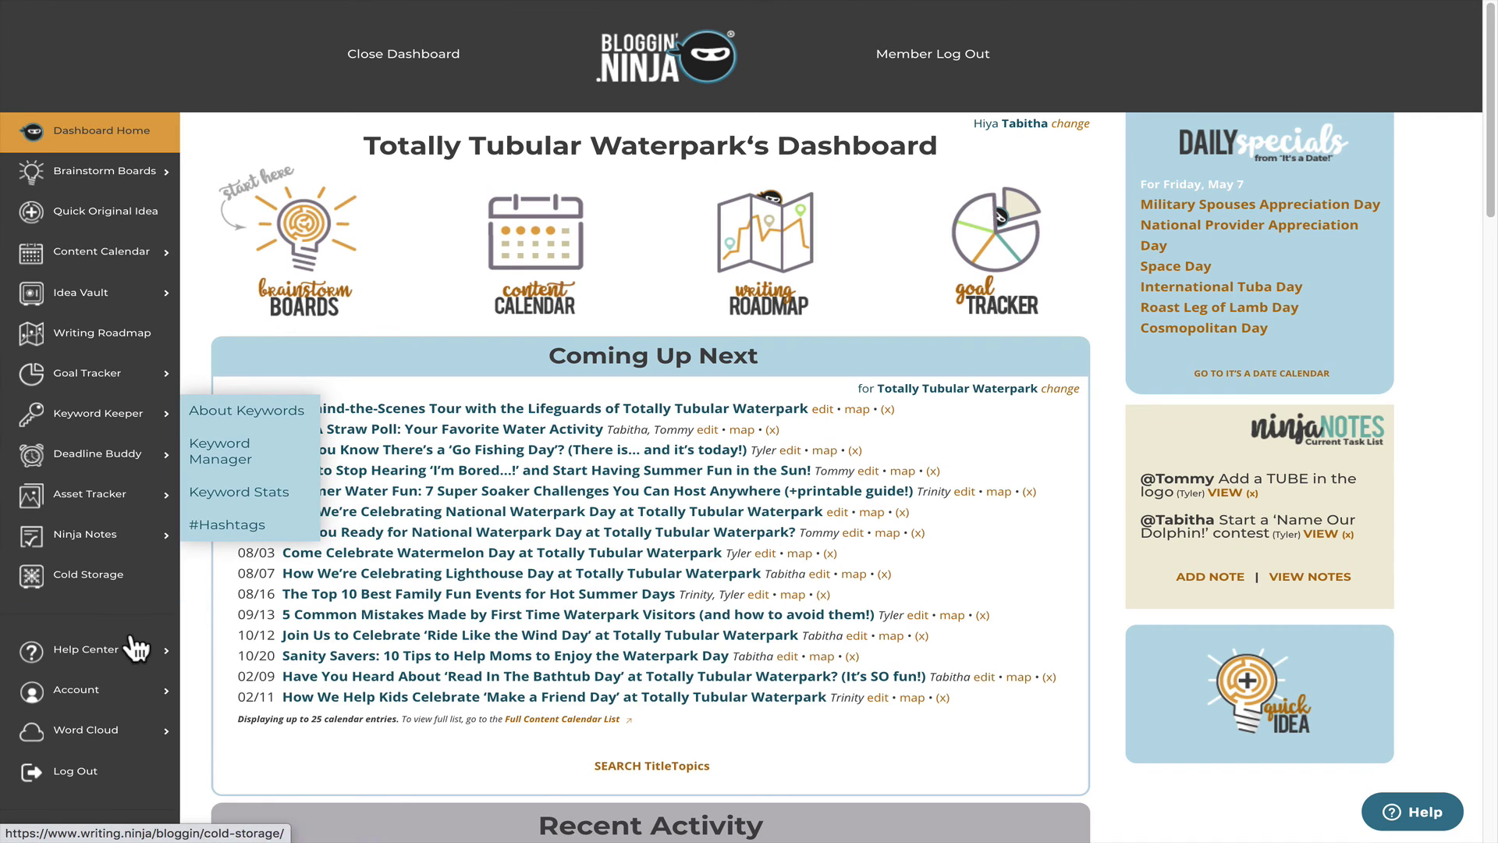
{"action": "mouse_move", "coordinate": [137, 653]}
{"action": "left_click", "coordinate": [226, 660]}
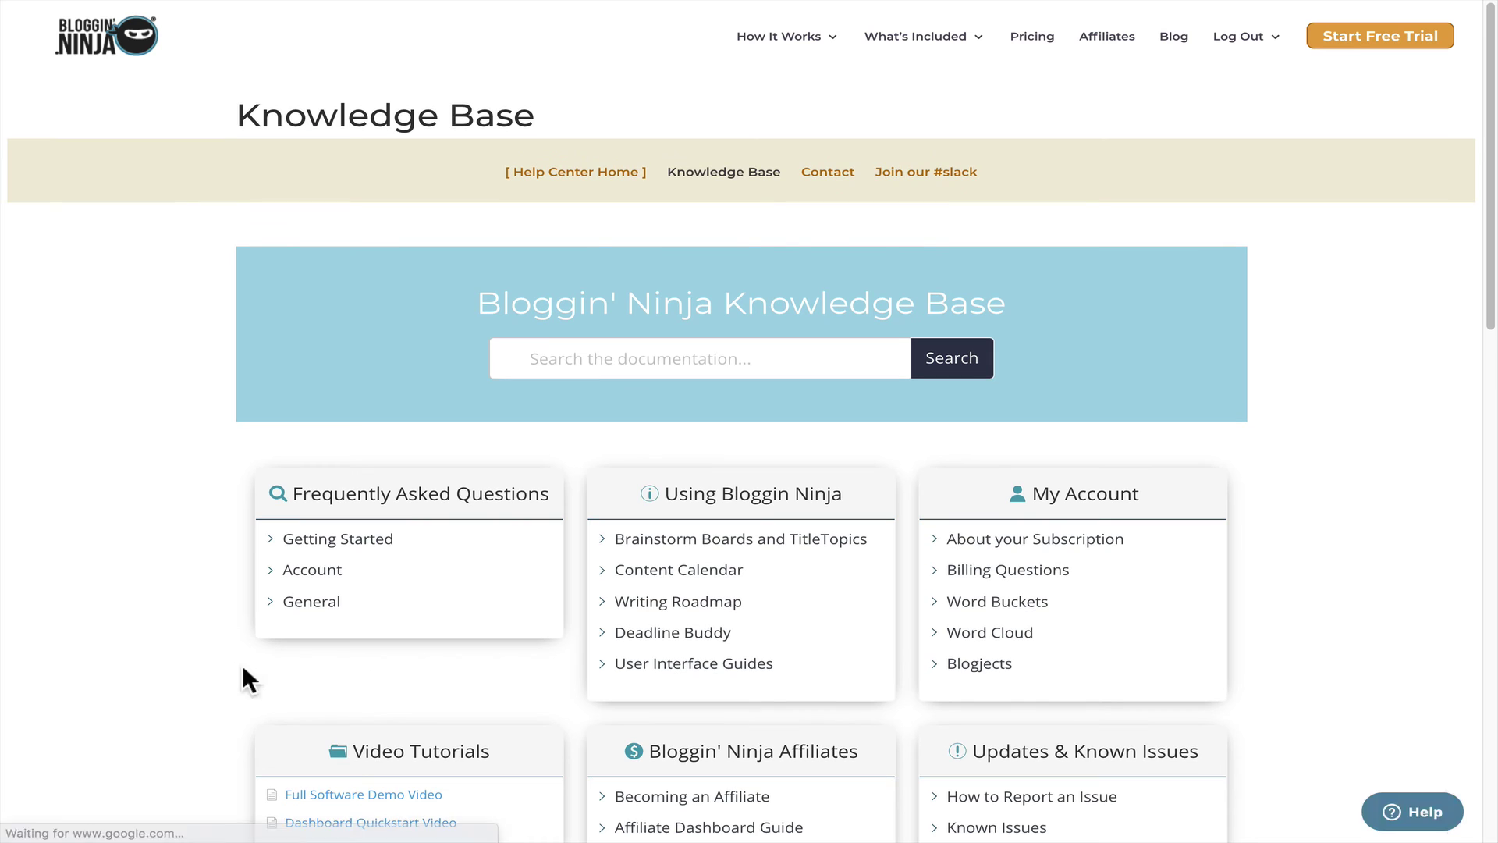
{"action": "left_click", "coordinate": [430, 793]}
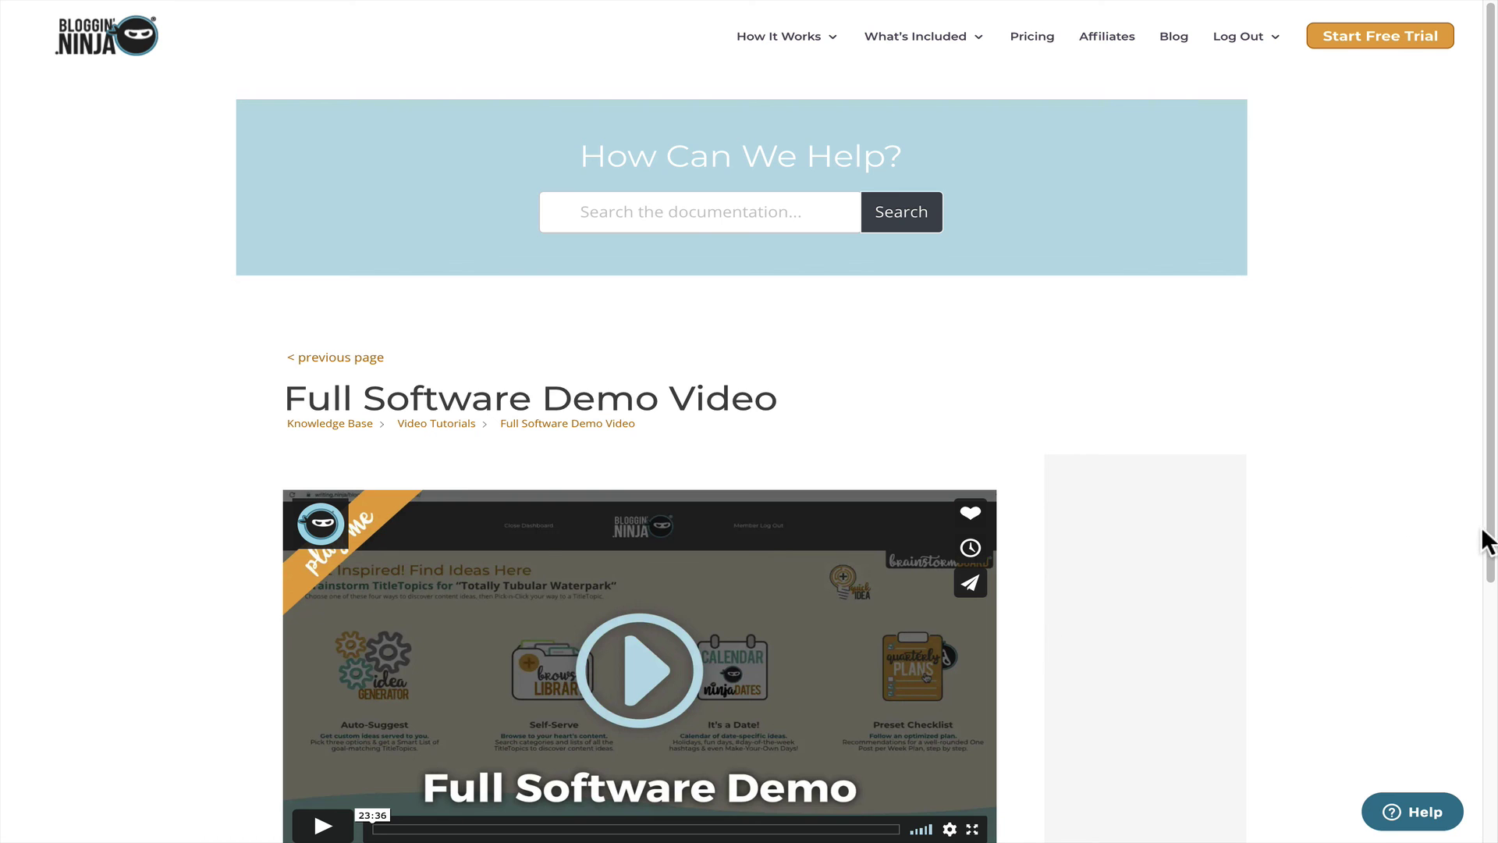
{"action": "left_click_drag", "start_coordinate": [1483, 532], "coordinate": [1484, 598]}
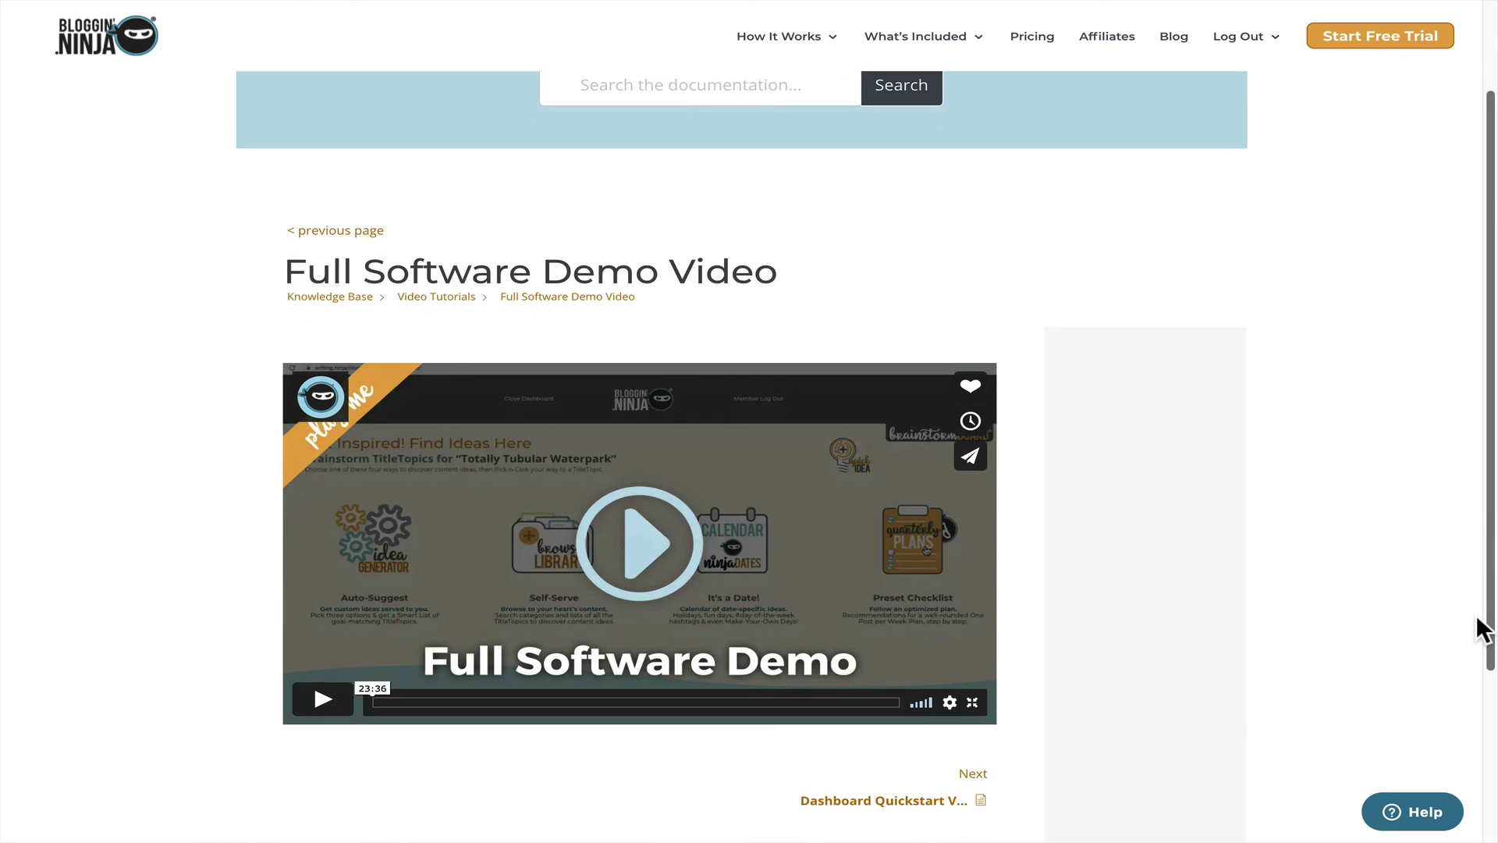